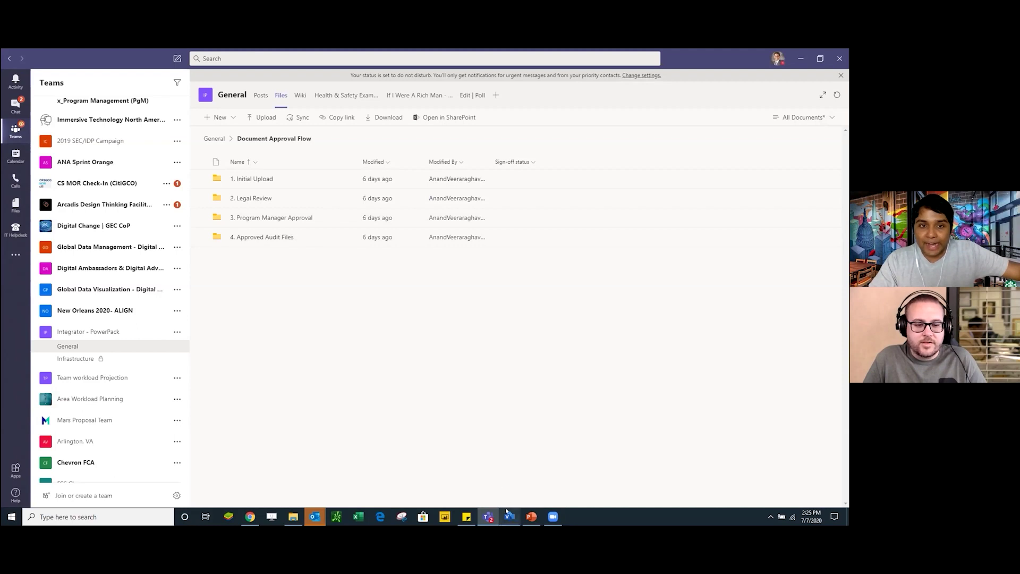
# Switch to the Visio audit diagram, clear the shape selection and examine the assessment approval process.
pyautogui.moveTo(510, 515)
pyautogui.click(511, 491)
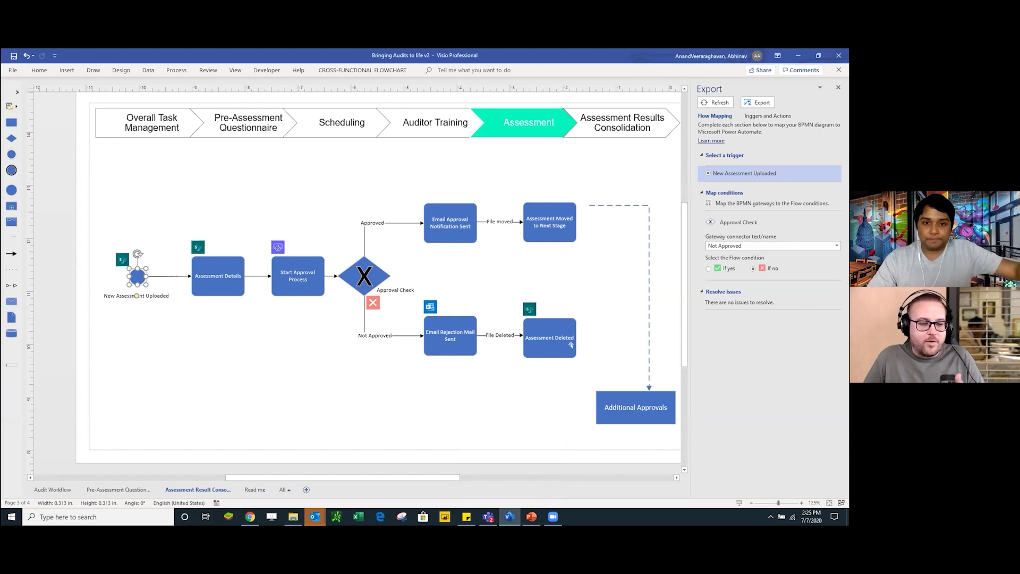
pyautogui.click(514, 414)
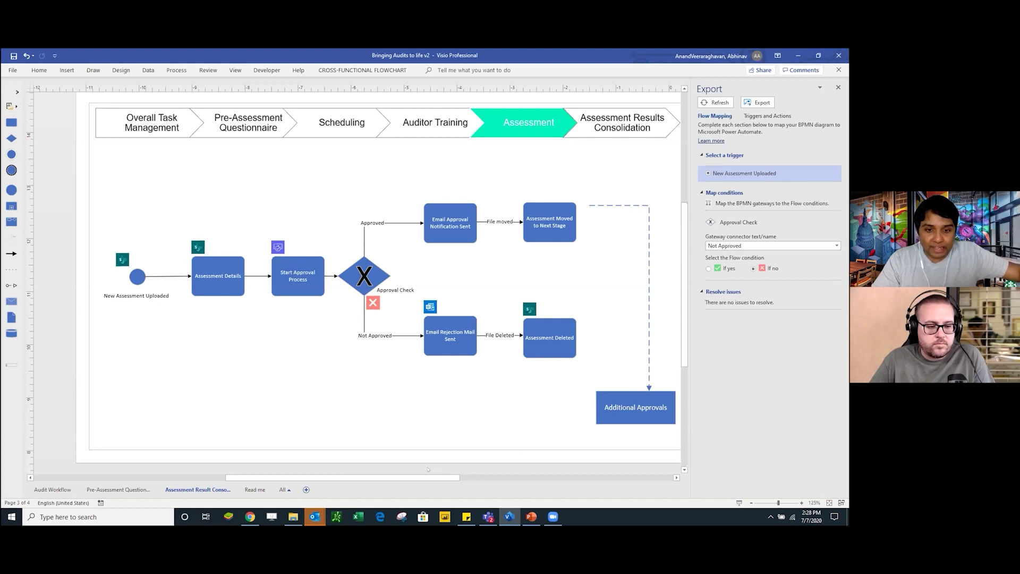
# Switch to Teams, open the Document Approval Flow folder in SharePoint and go into its 1. Initial Upload folder.
pyautogui.click(487, 516)
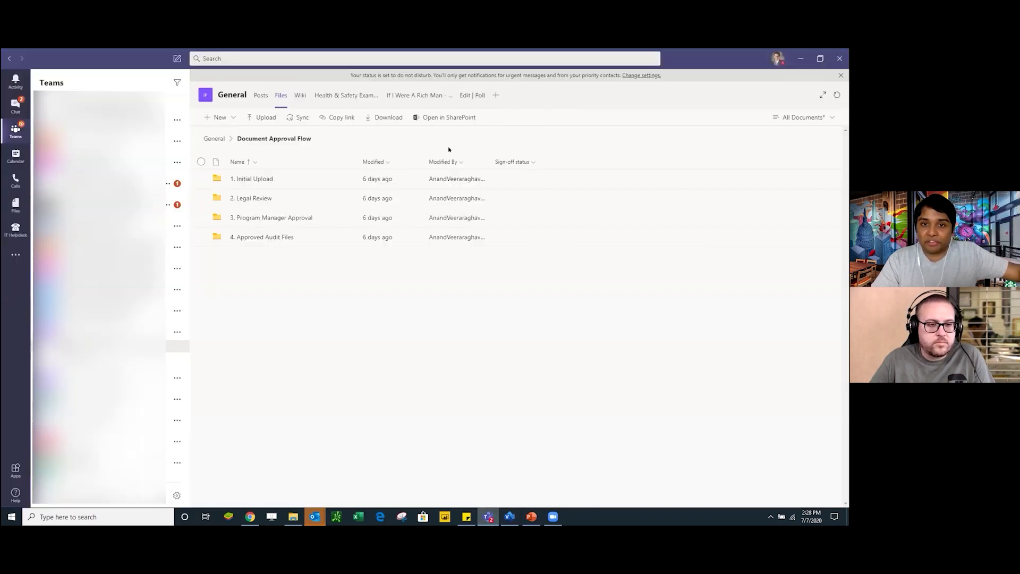
pyautogui.click(458, 119)
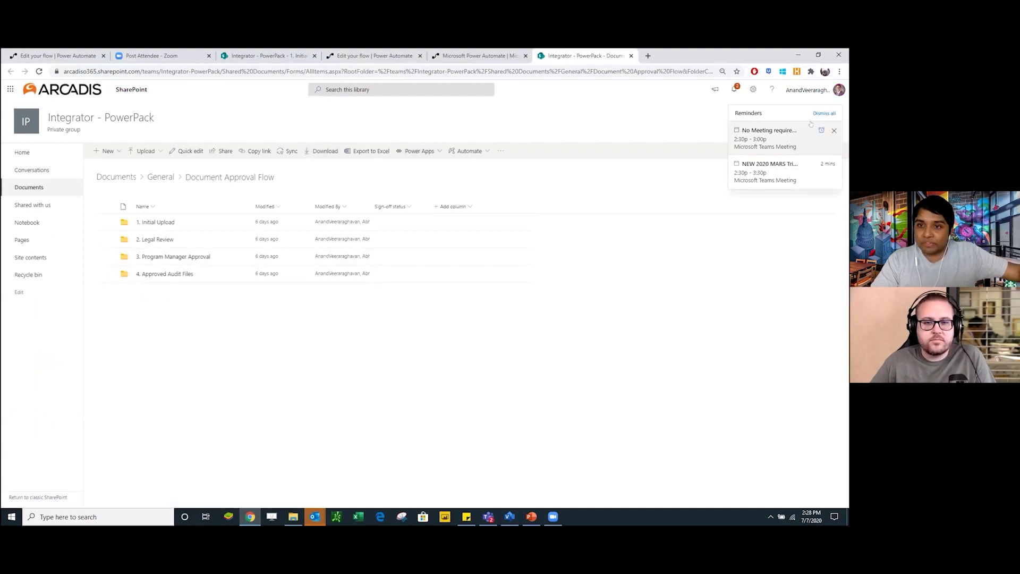
pyautogui.click(824, 113)
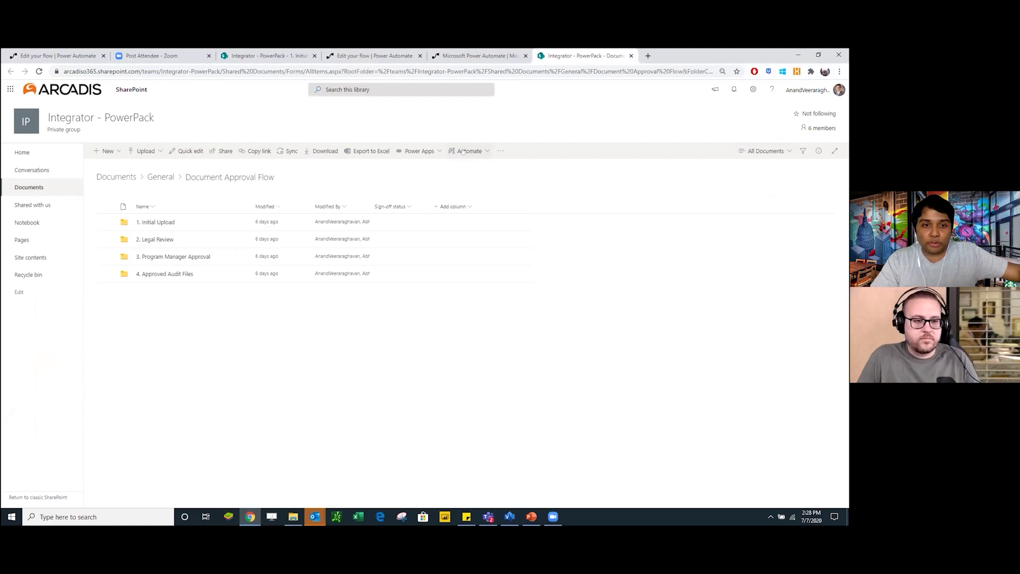
pyautogui.click(166, 225)
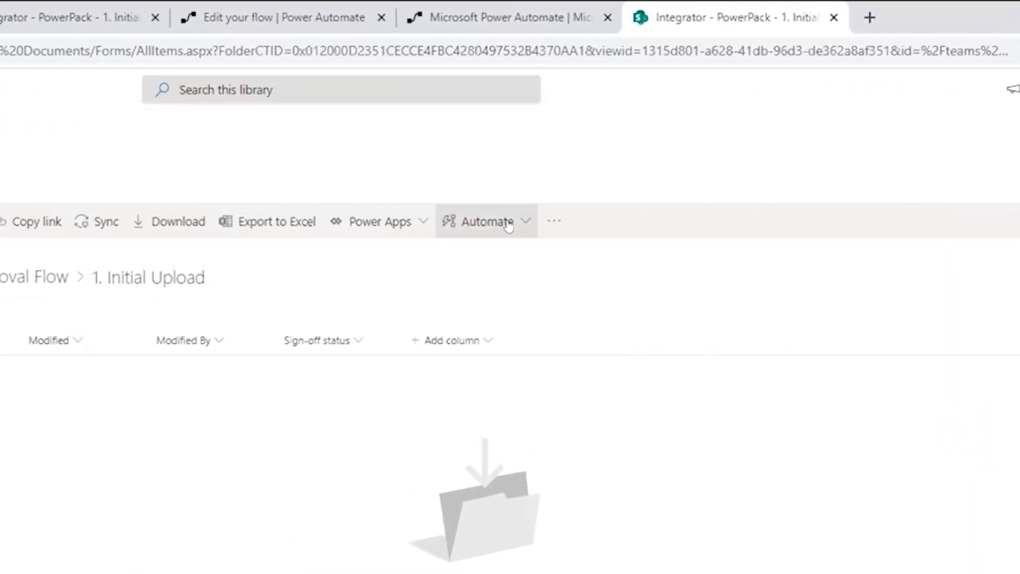
# Start creating a Power Automate flow from the 1. Initial Upload folder and check the page of existing flows.
pyautogui.click(478, 155)
pyautogui.moveTo(521, 253)
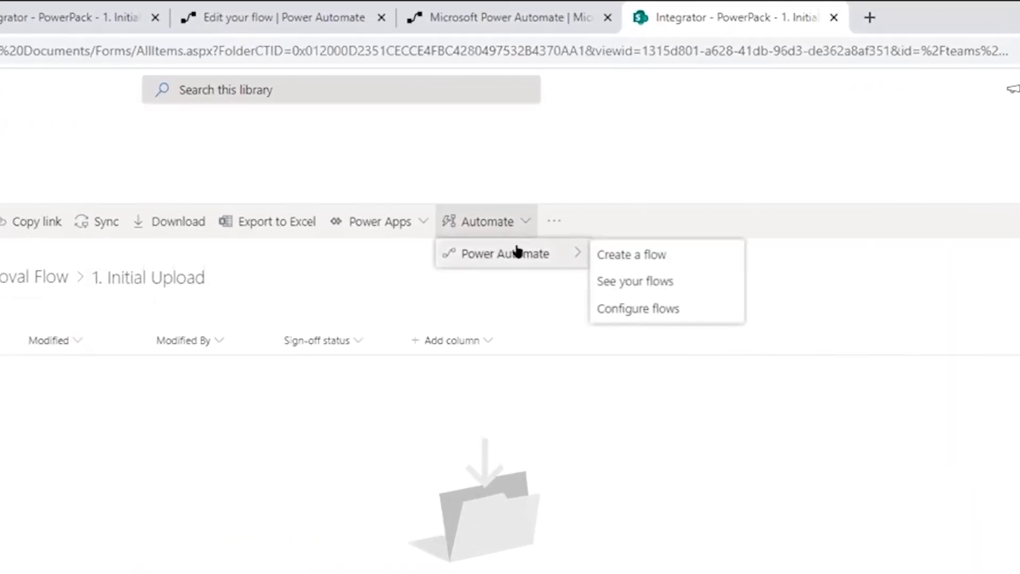
pyautogui.click(638, 253)
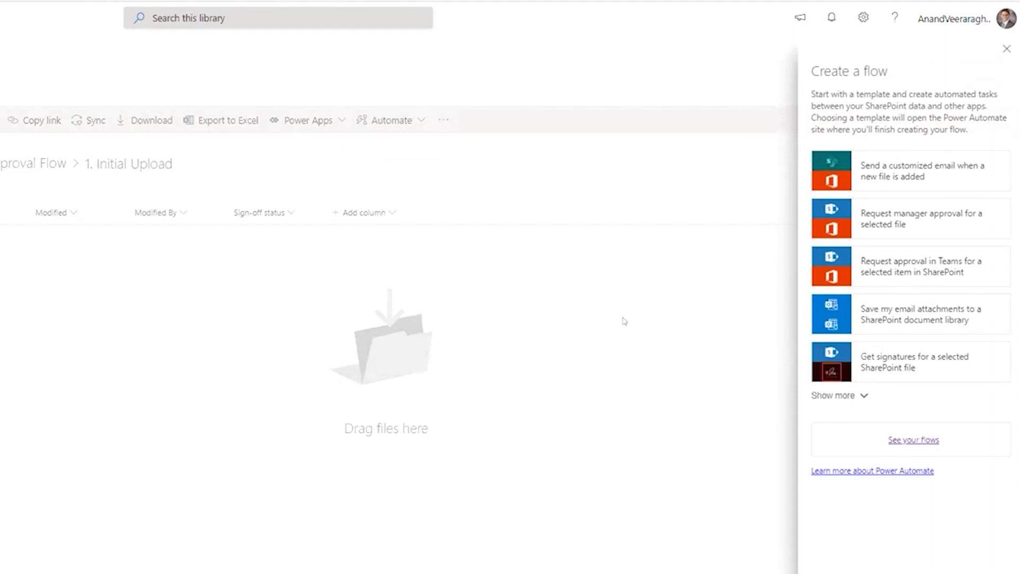
pyautogui.click(913, 439)
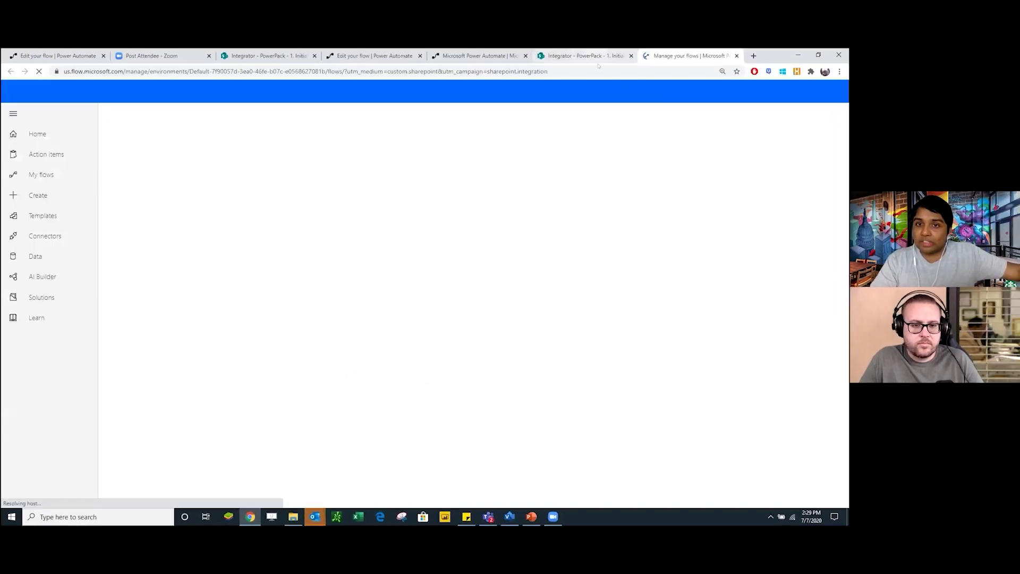
pyautogui.click(590, 55)
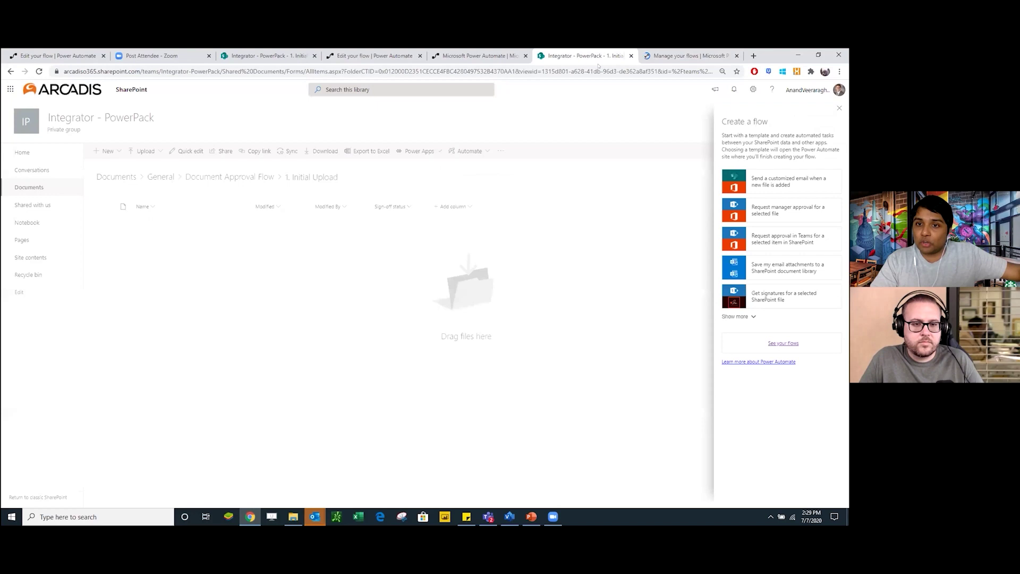
# Expand the SharePoint flow templates and look through the whole list.
pyautogui.click(747, 316)
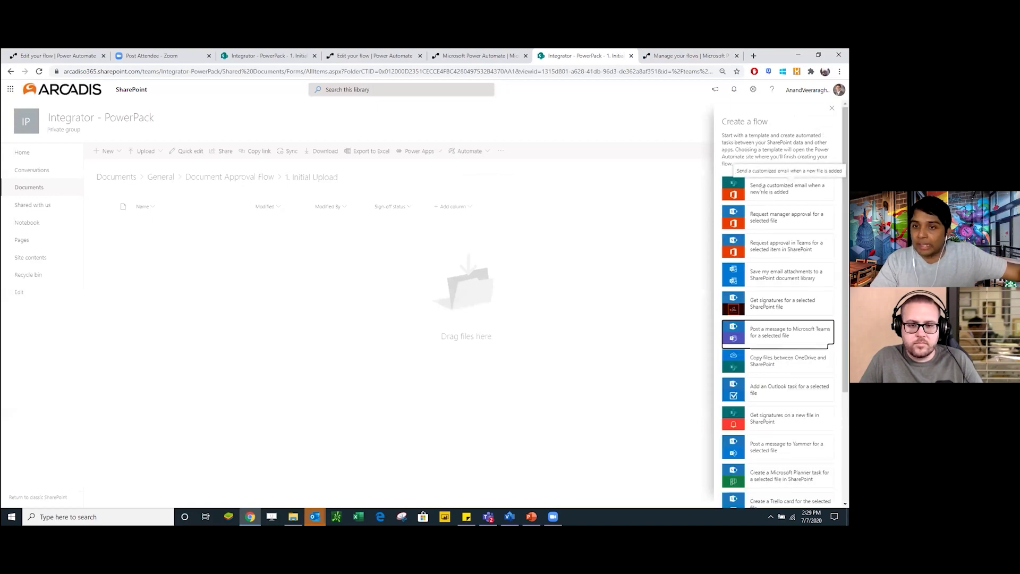
pyautogui.scroll(-1, 761, 187)
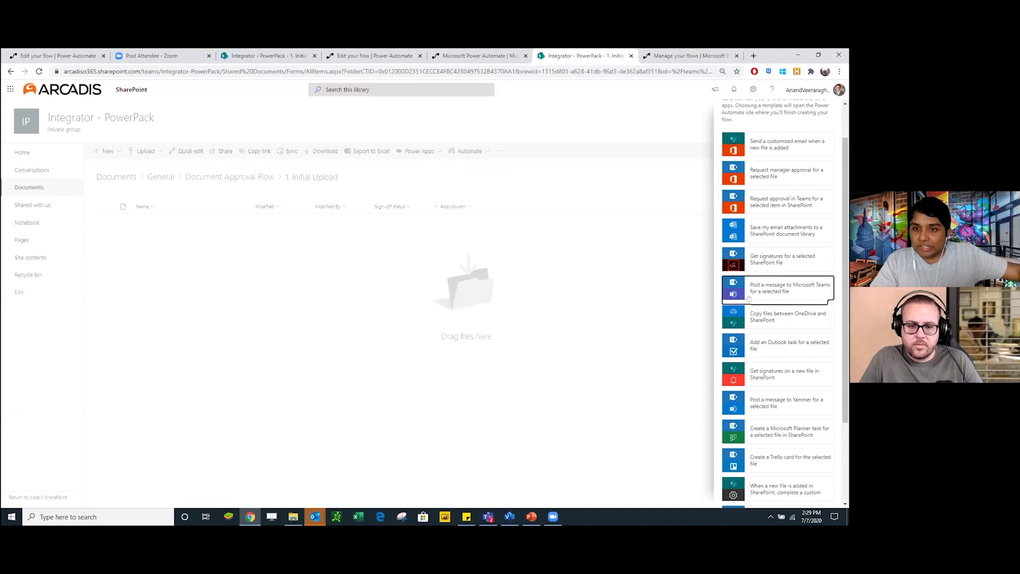
pyautogui.scroll(-3, 781, 345)
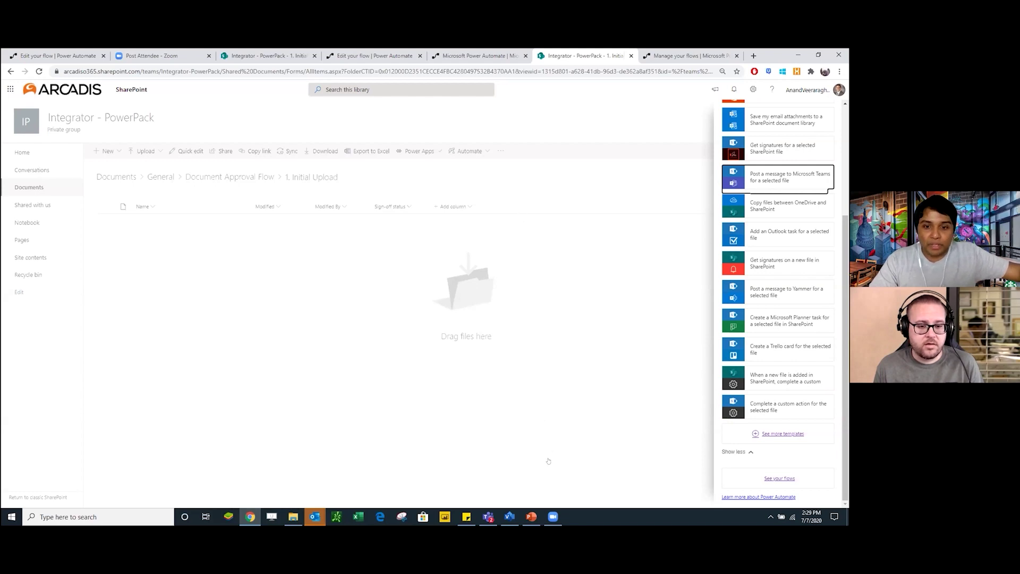
# Switch to Visio and export the assessment process diagram as a flow named "Bringing Audits to life v3".
pyautogui.click(510, 517)
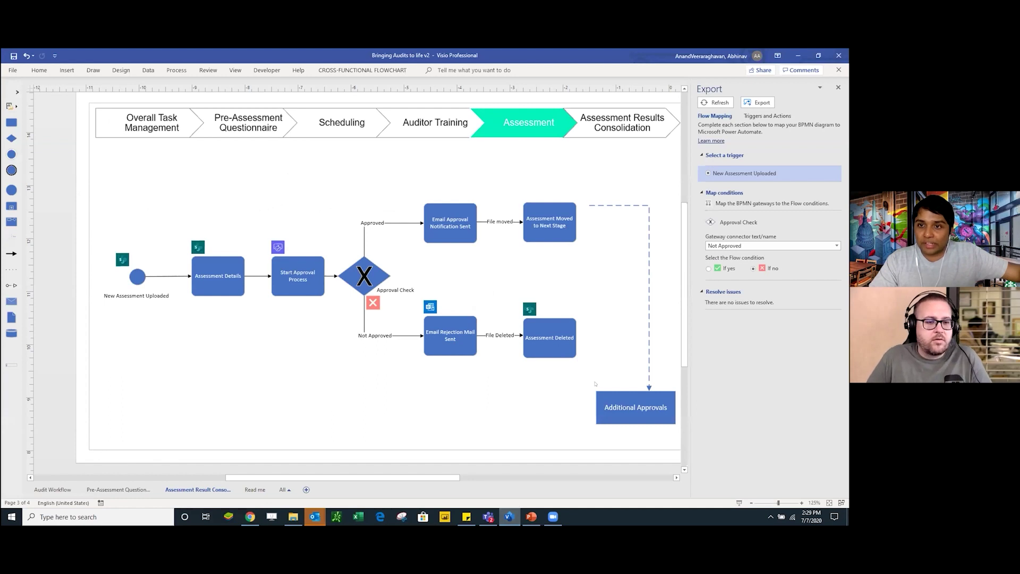
pyautogui.click(760, 103)
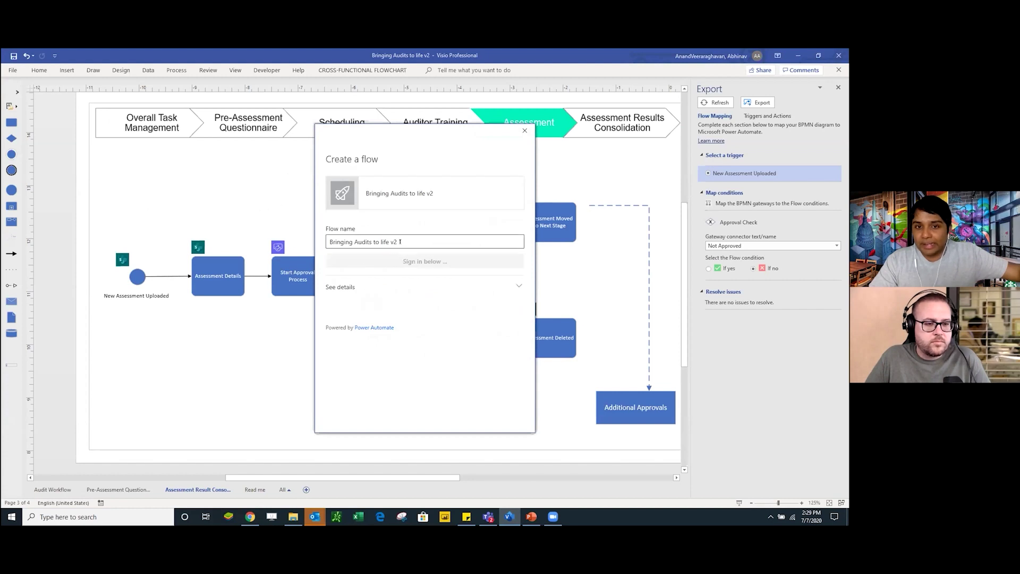
pyautogui.click(401, 242)
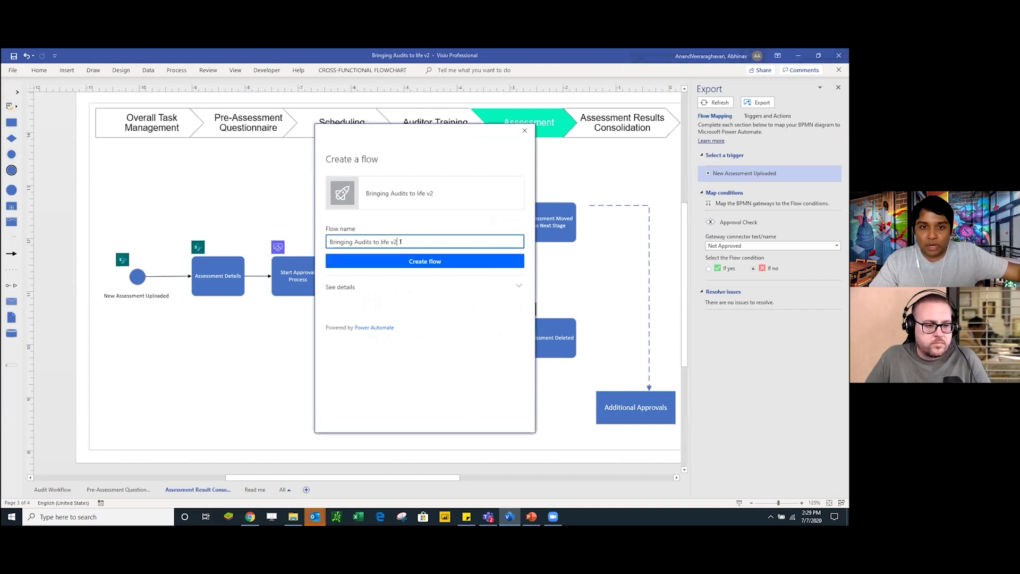
pyautogui.press('BackSpace')
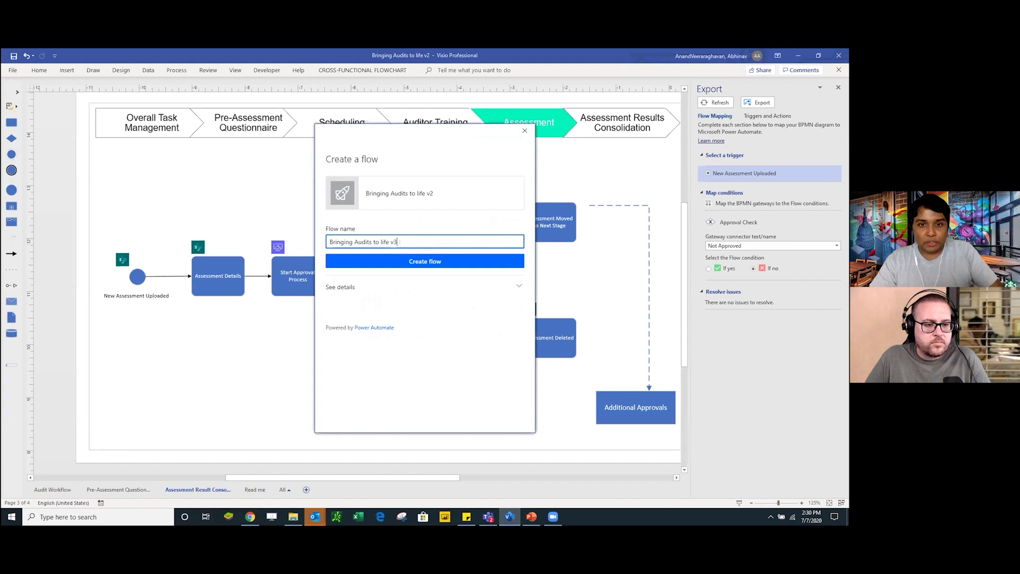
pyautogui.write('3')
pyautogui.click(387, 259)
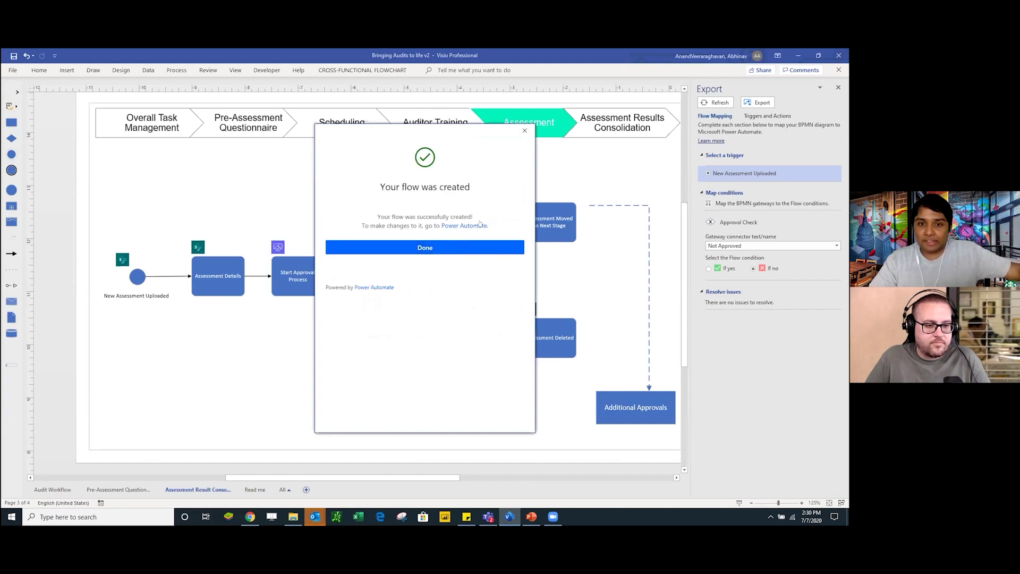
# Open the exported flow in Power Automate for editing and expand its Assessment Details action.
pyautogui.click(448, 227)
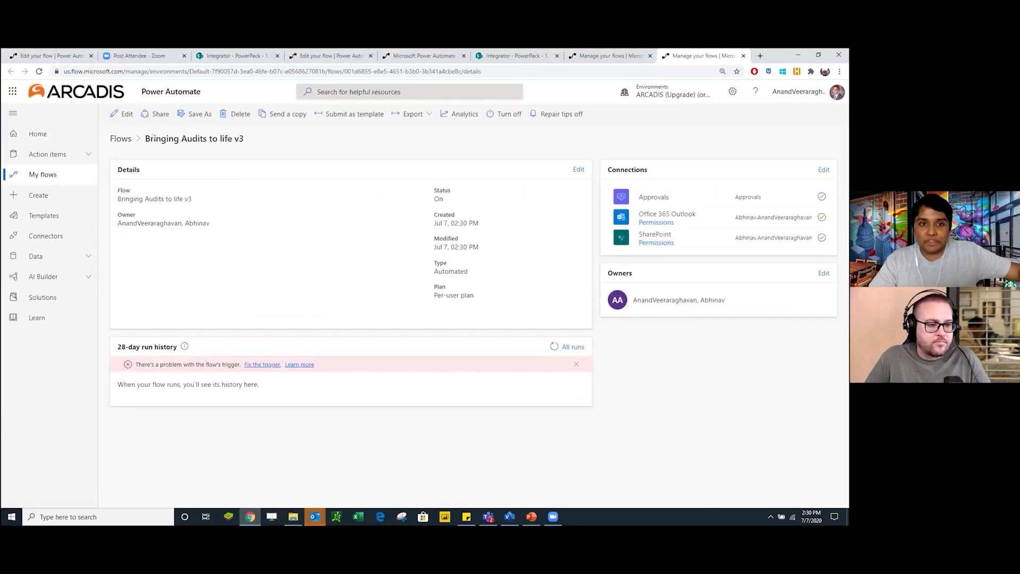
pyautogui.click(126, 114)
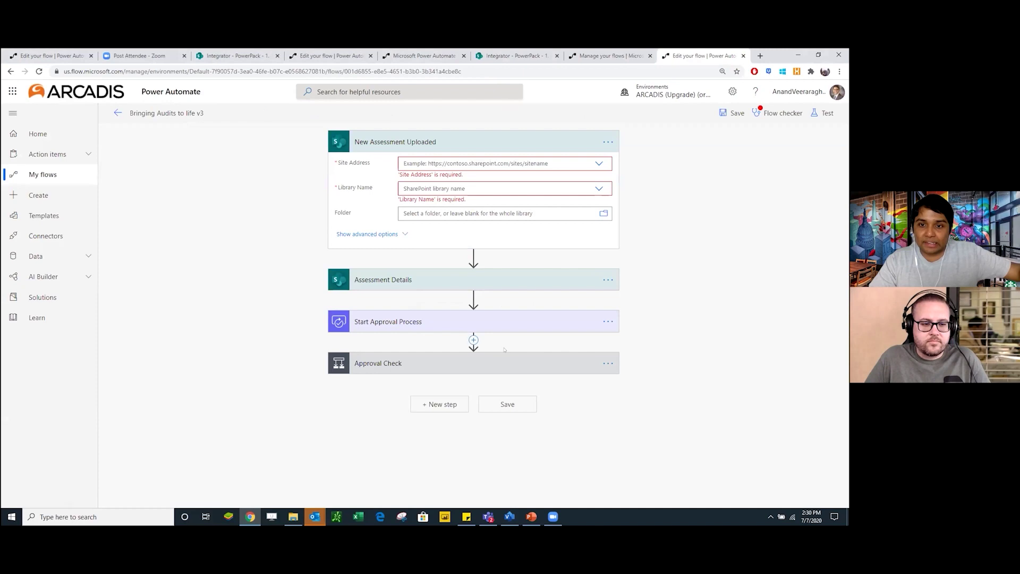
pyautogui.click(392, 285)
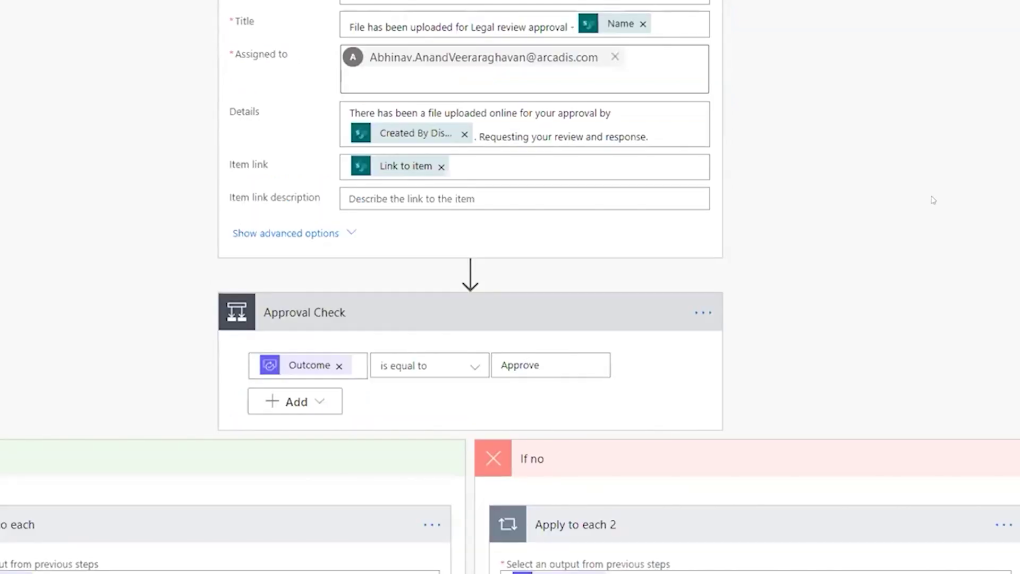
# Choose Documents as the library name in the New Assessment Uploaded trigger.
pyautogui.scroll(10, 933, 199)
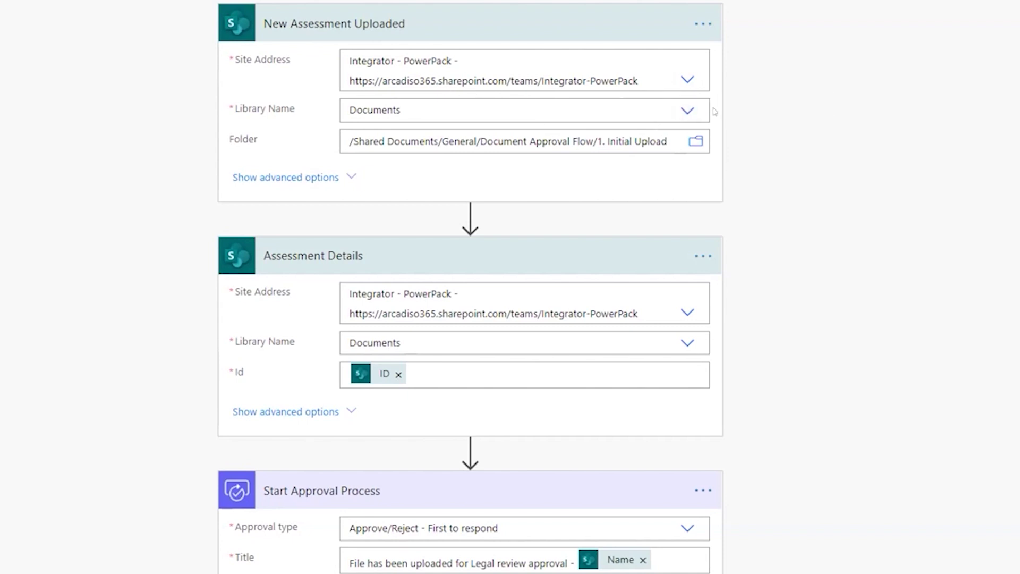
pyautogui.click(686, 110)
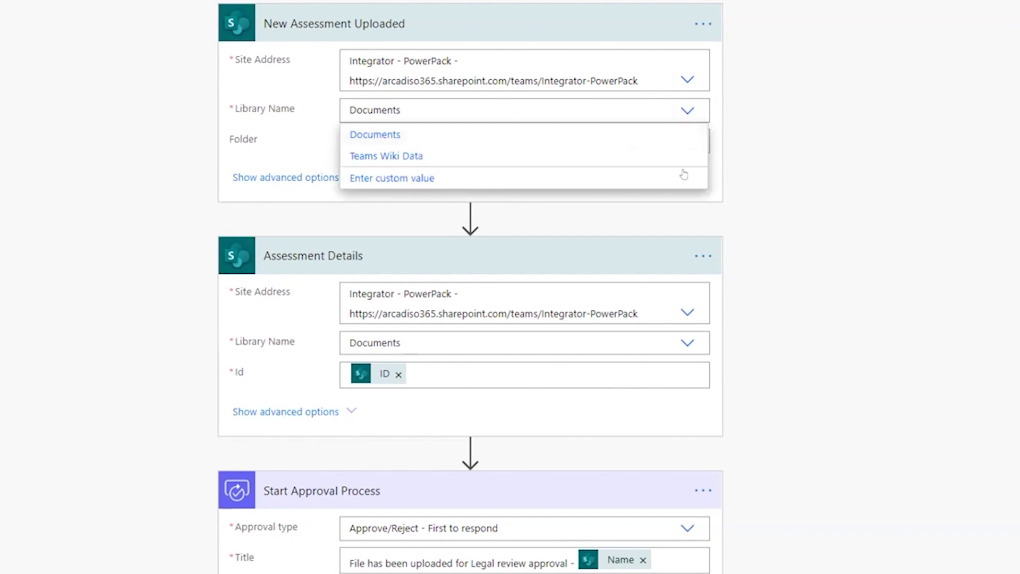
pyautogui.click(433, 135)
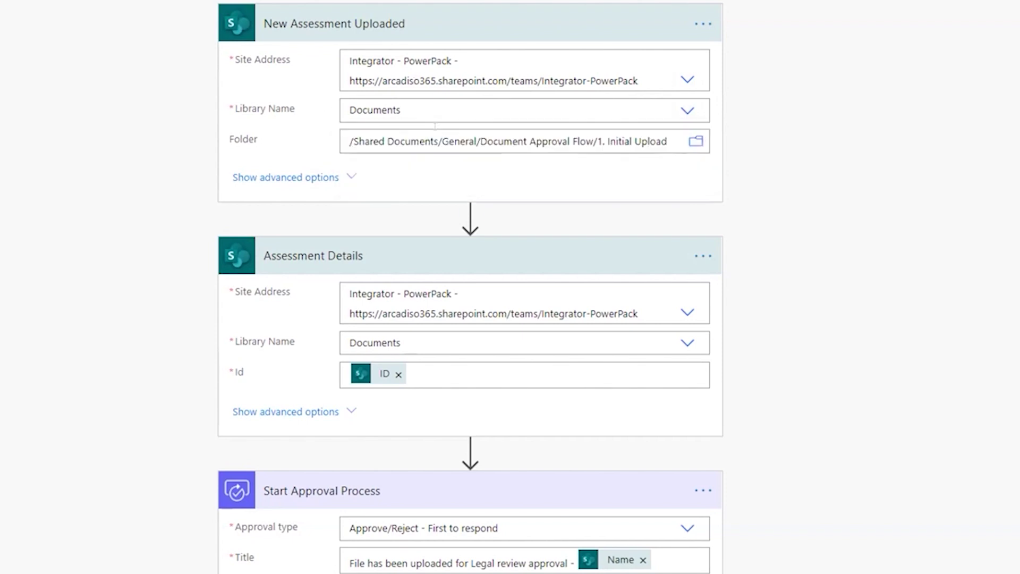
# Browse the trigger's folder choices through Shared Documents and General to Document Approval Flow, and close the picker.
pyautogui.click(696, 142)
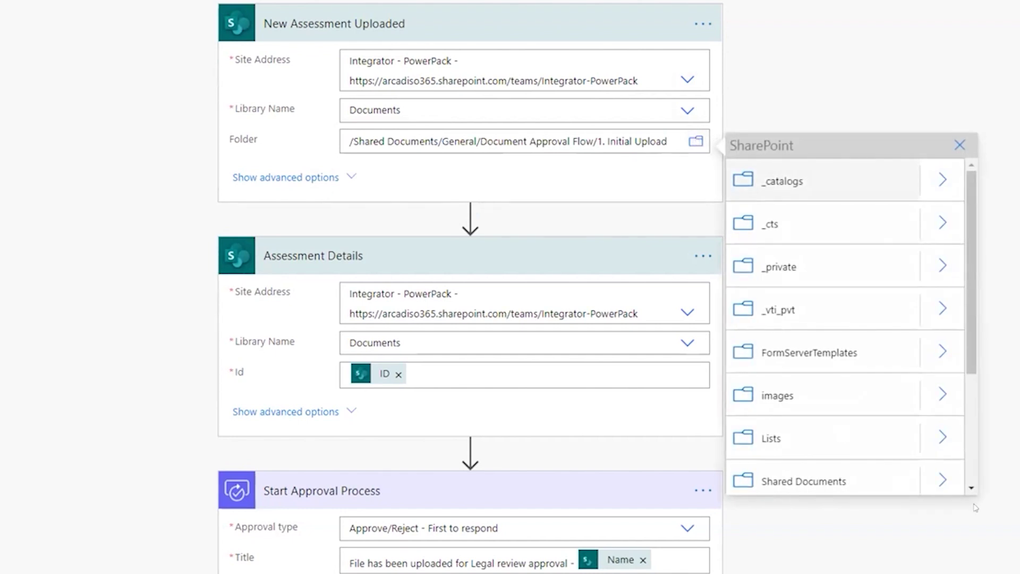
pyautogui.click(942, 479)
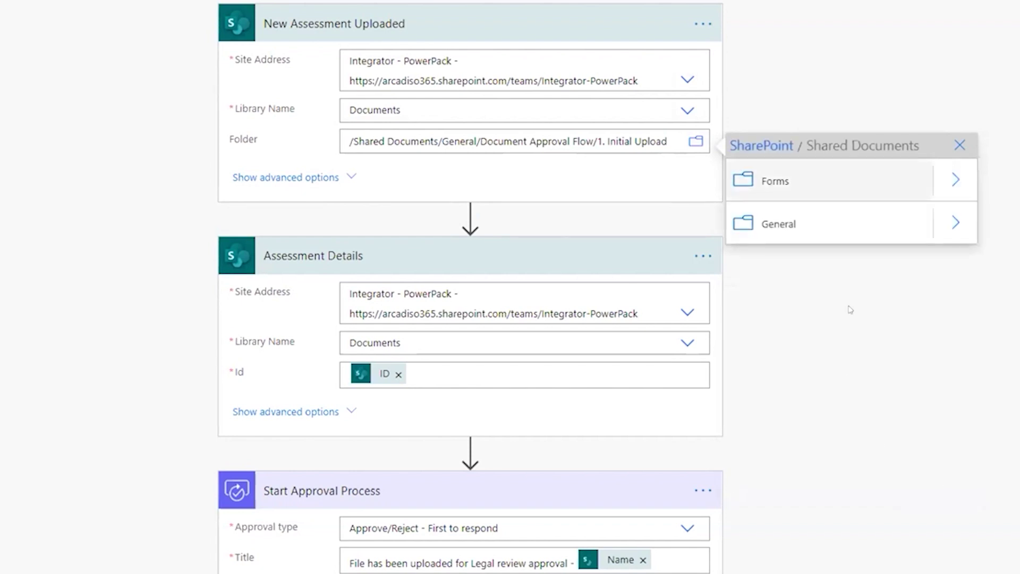
pyautogui.click(955, 222)
pyautogui.click(955, 179)
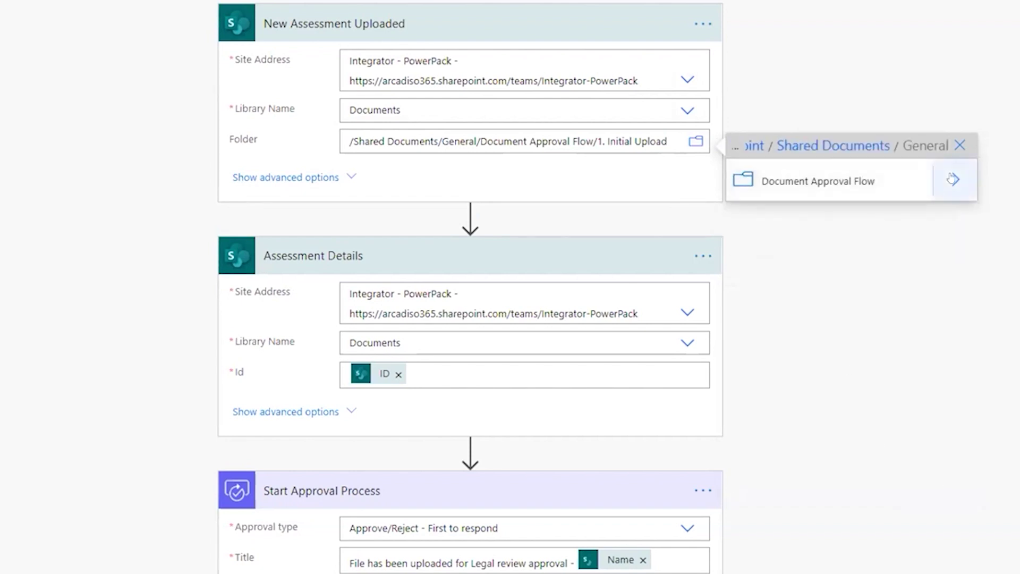
pyautogui.click(850, 186)
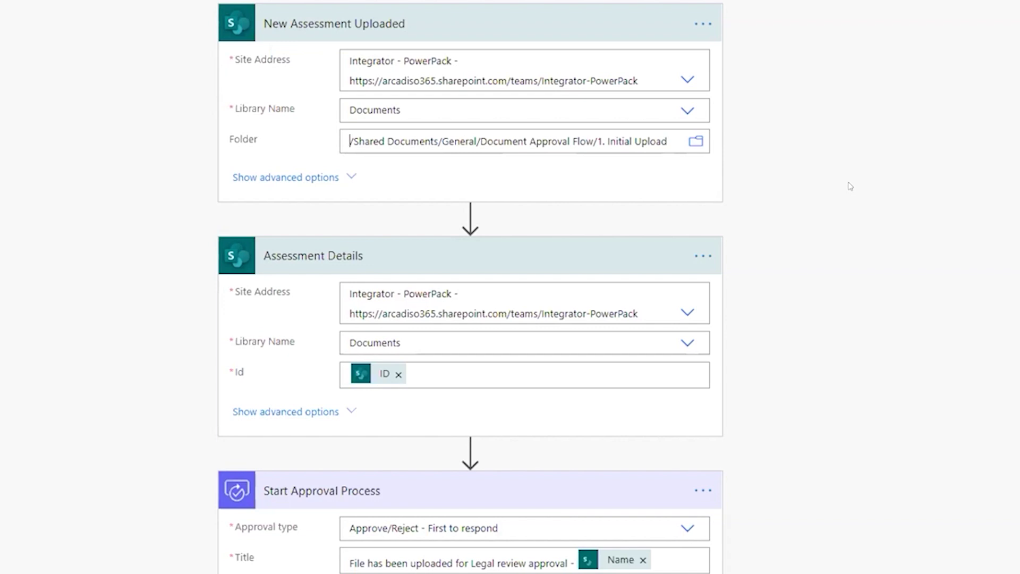
# Examine the Assessment Details action's site, library and Id settings, including the dynamic content available for Id.
pyautogui.scroll(-1, 535, 317)
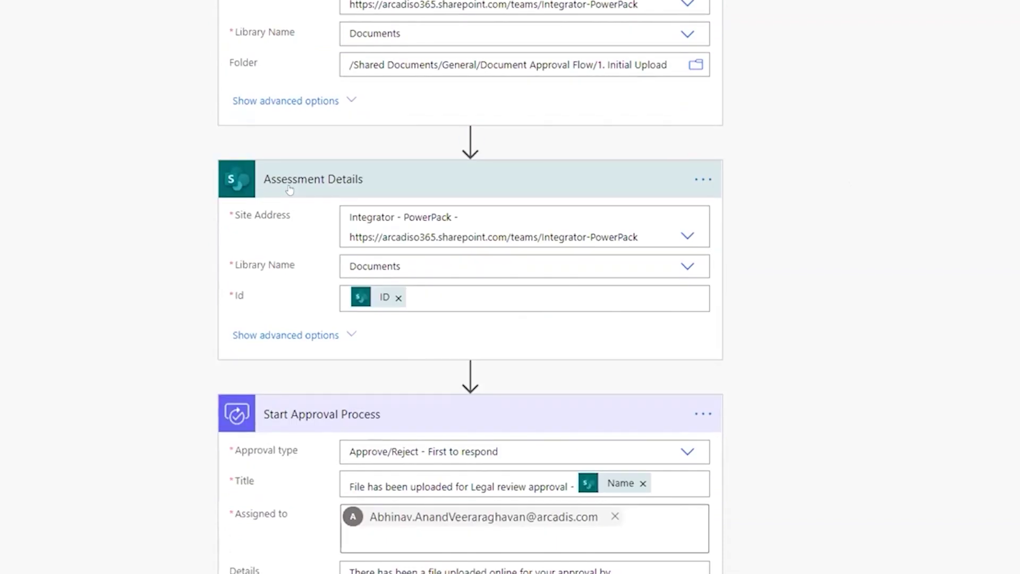
pyautogui.scroll(1, 352, 199)
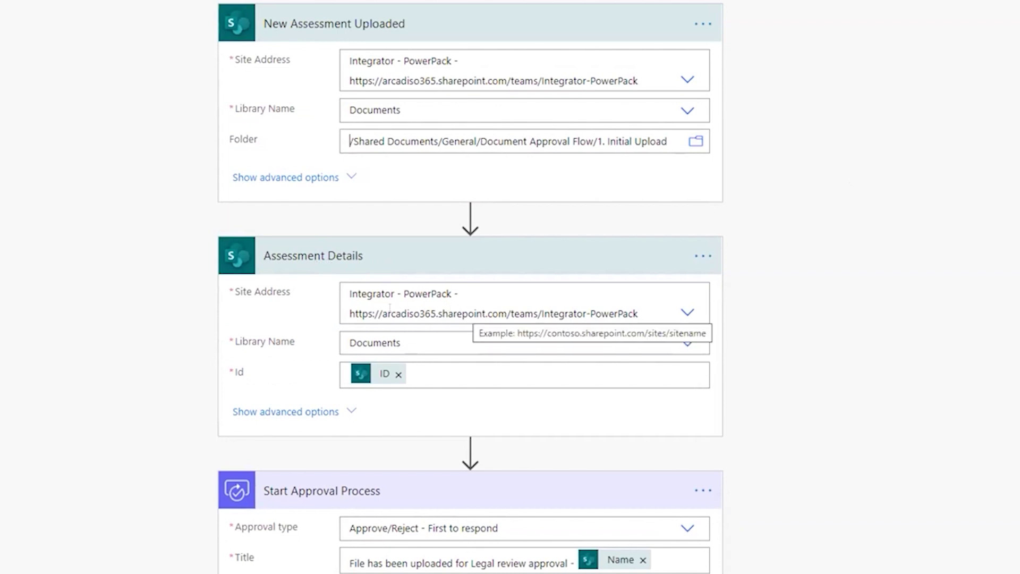
pyautogui.scroll(-1, 407, 332)
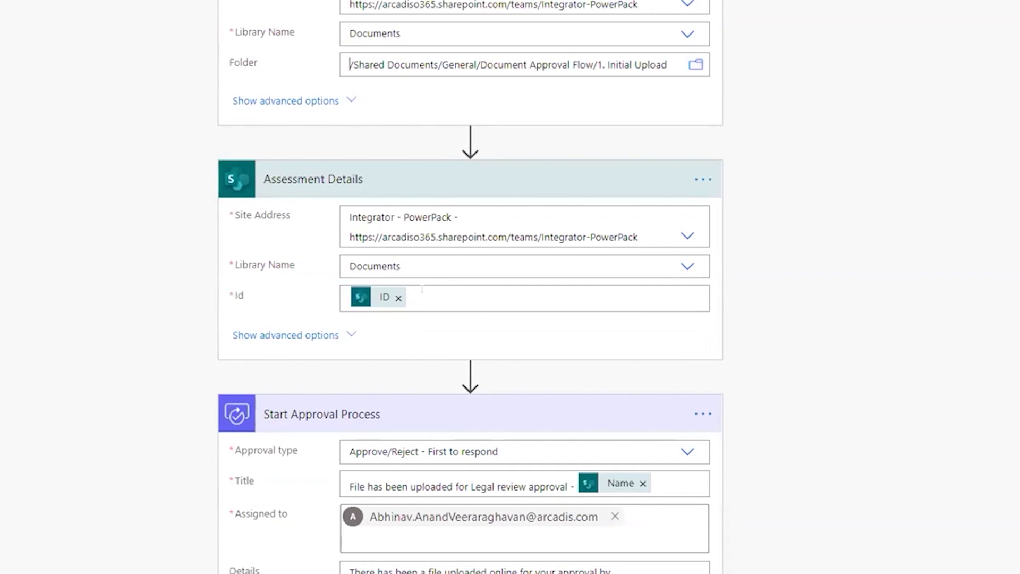
pyautogui.click(422, 292)
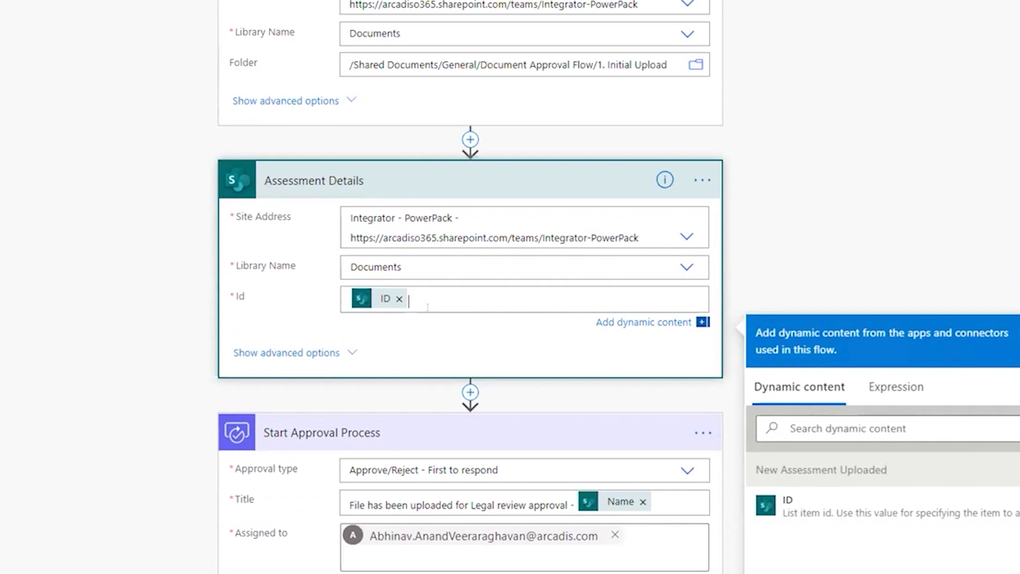
pyautogui.scroll(2, 460, 287)
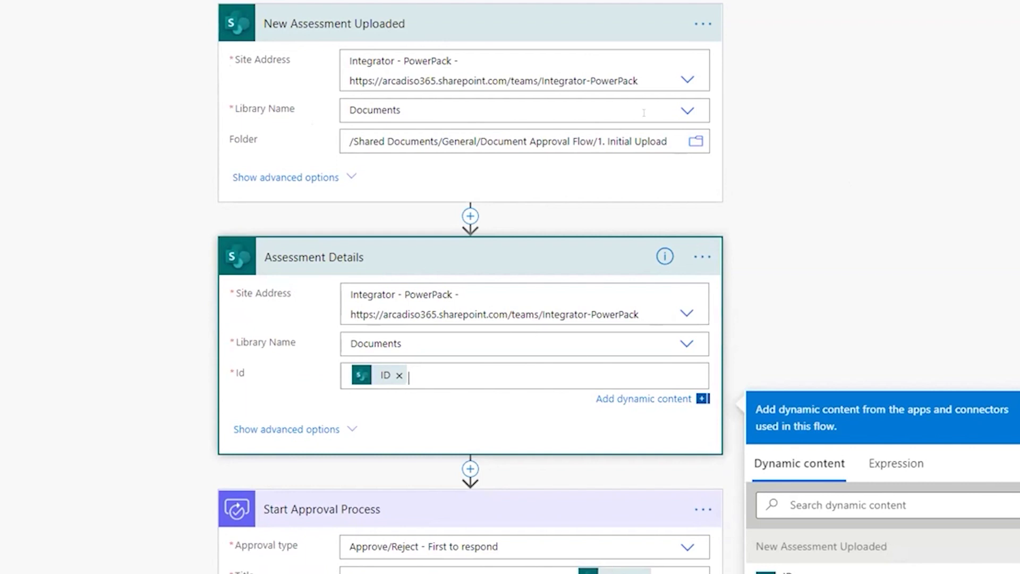
pyautogui.scroll(-4, 786, 281)
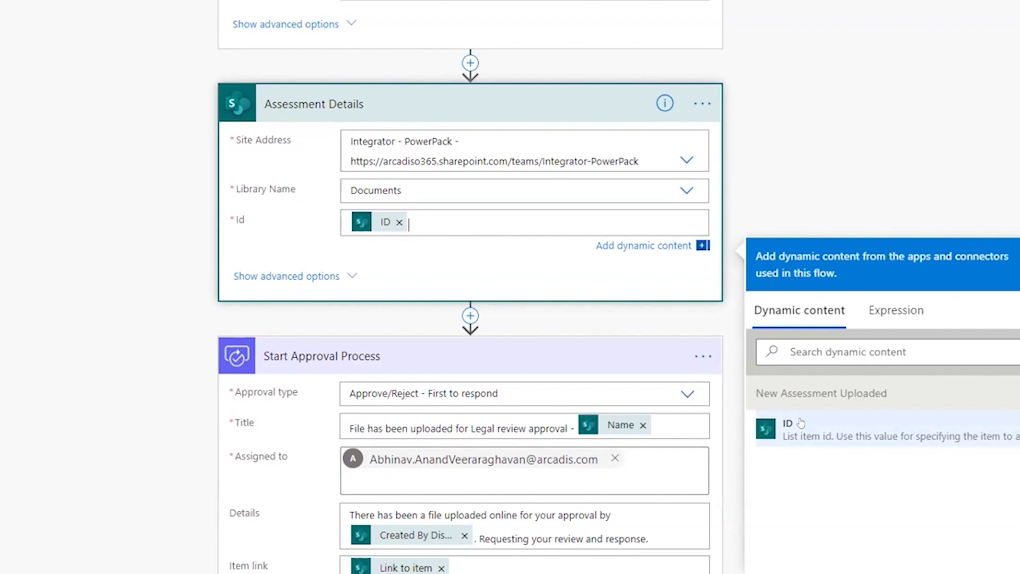
pyautogui.click(847, 176)
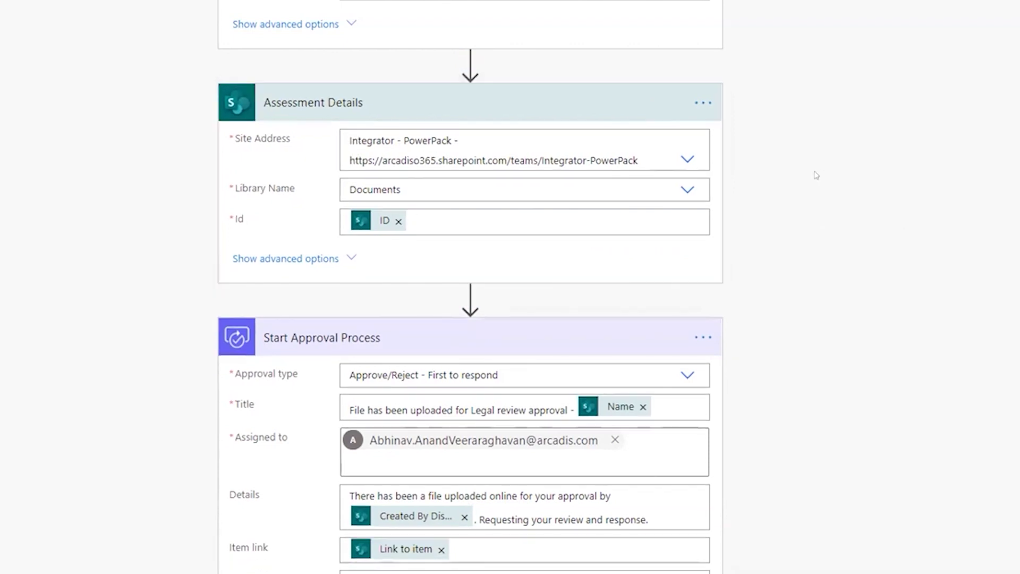
# Review the approval type choices available in the Start Approval Process action and keep the existing selection.
pyautogui.scroll(-3, 754, 189)
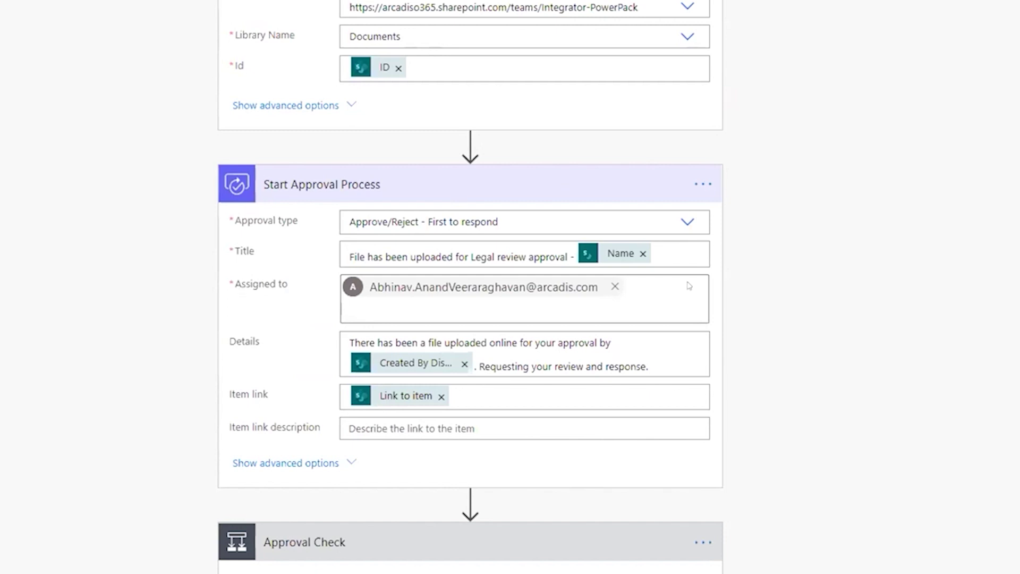
pyautogui.click(689, 222)
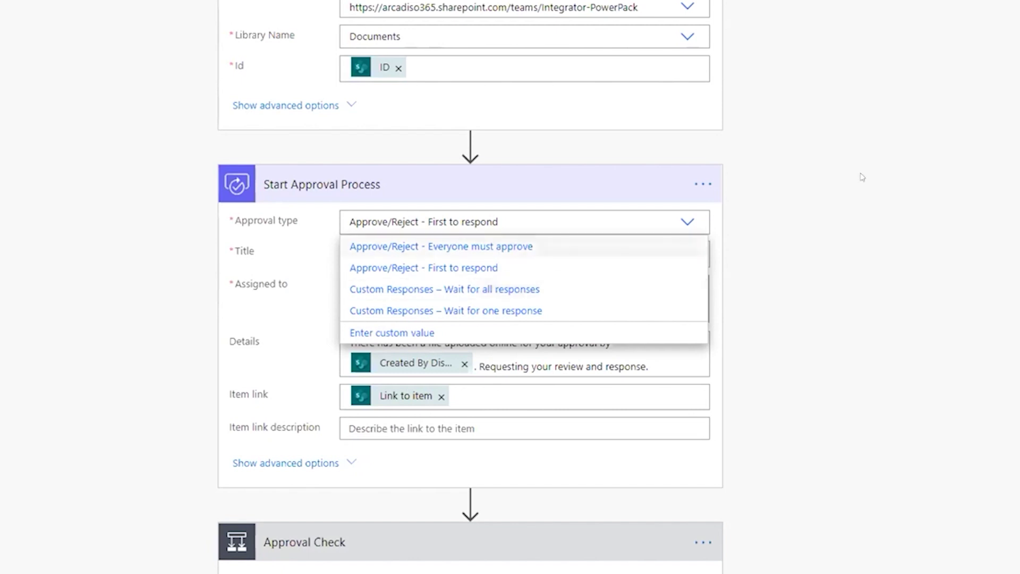
pyautogui.click(751, 183)
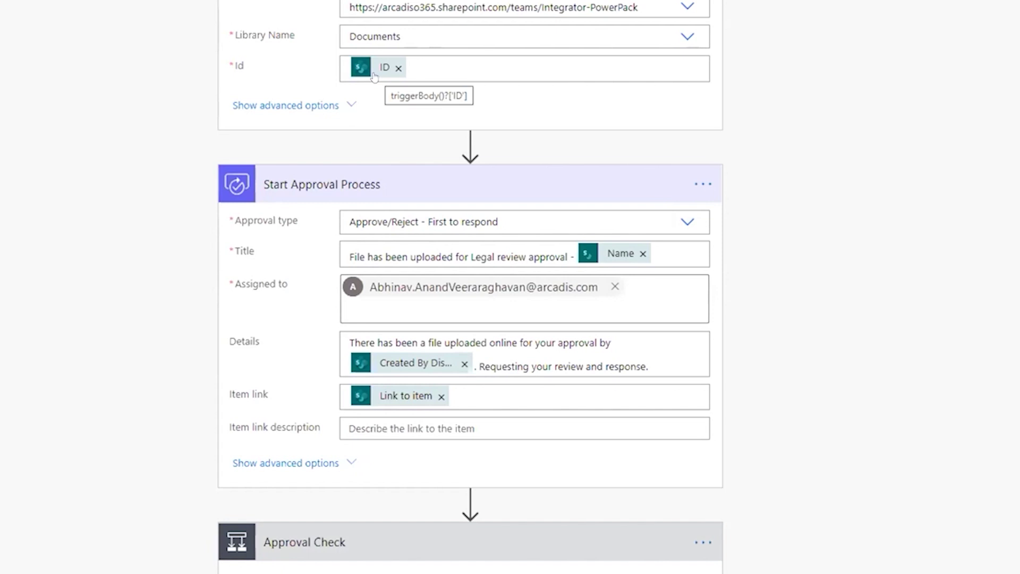
# Remove the Name token from the Start Approval Process title and reinsert Name by searching the dynamic content for "name".
pyautogui.click(671, 257)
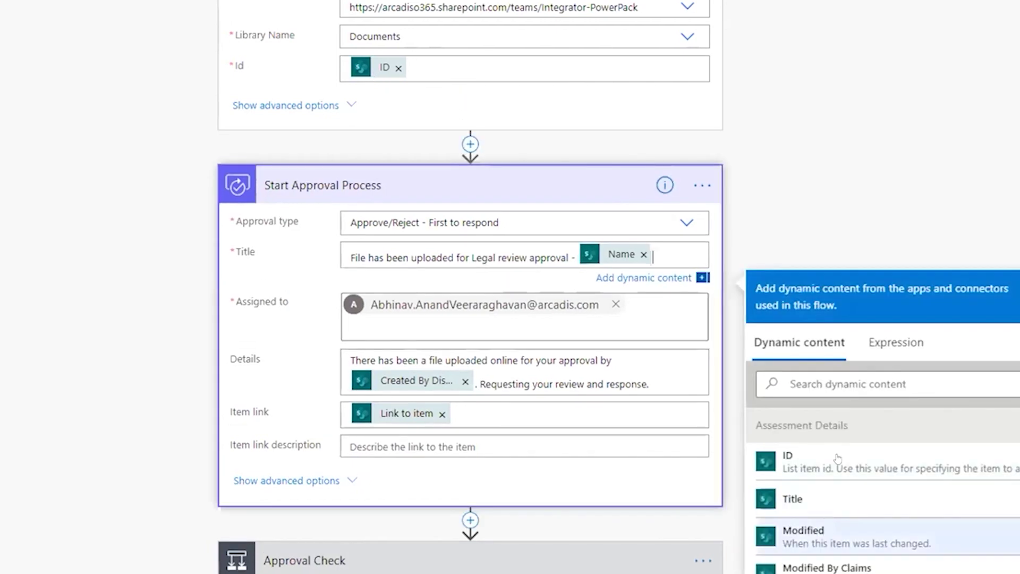
pyautogui.scroll(-5, 838, 480)
pyautogui.scroll(5, 838, 480)
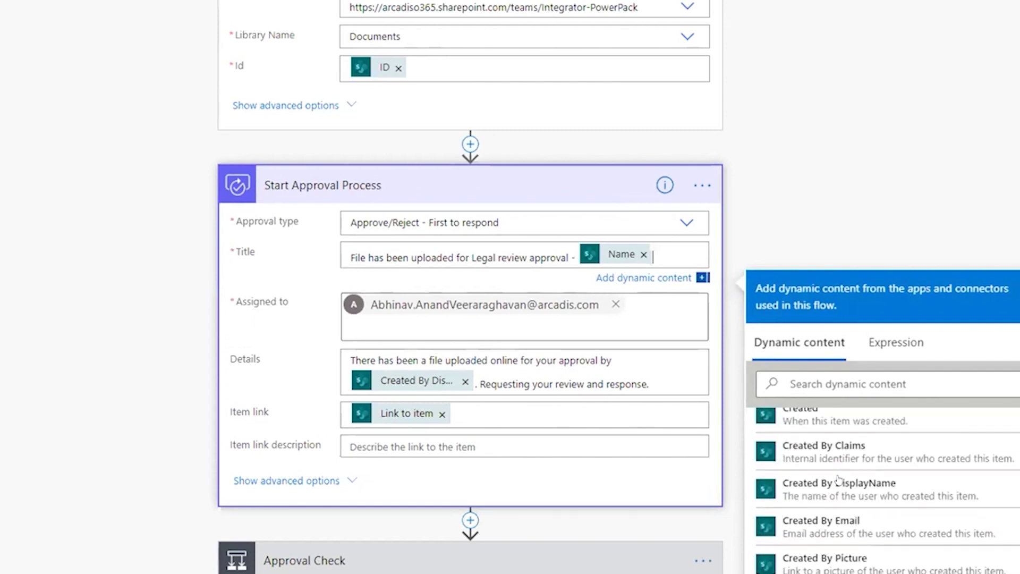
pyautogui.click(643, 254)
pyautogui.click(807, 372)
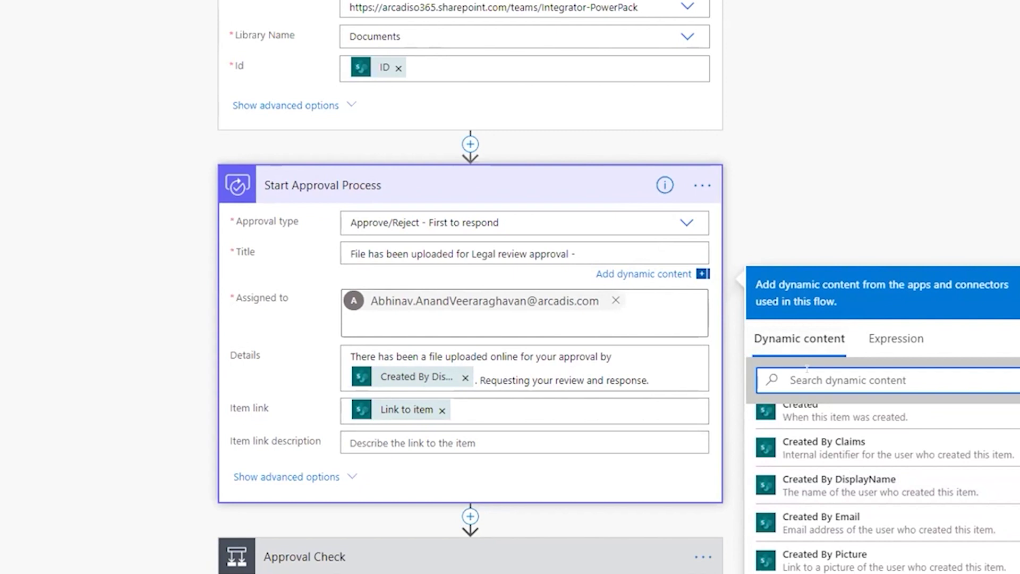
pyautogui.write('name')
pyautogui.scroll(2, 825, 503)
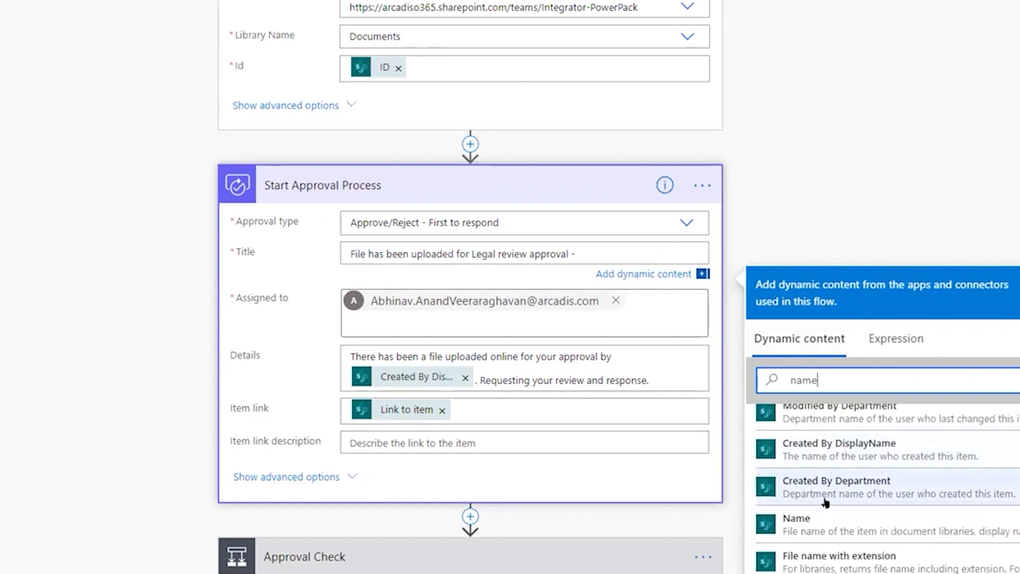
pyautogui.scroll(-2, 825, 502)
pyautogui.click(797, 526)
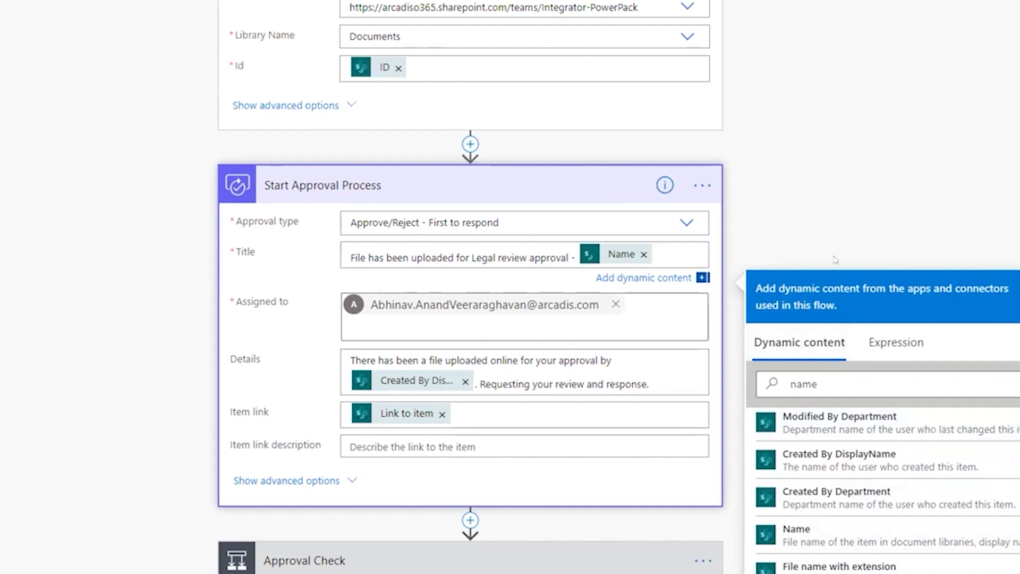
pyautogui.click(827, 220)
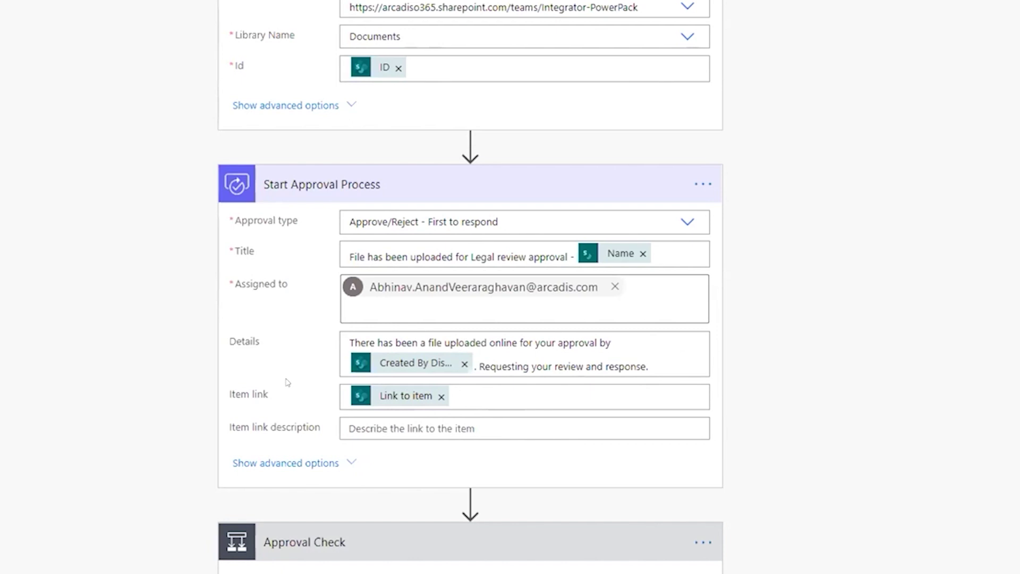
# Inspect the Item link source and the advanced options of Start Approval Process, and collapse the options again.
pyautogui.moveTo(390, 404)
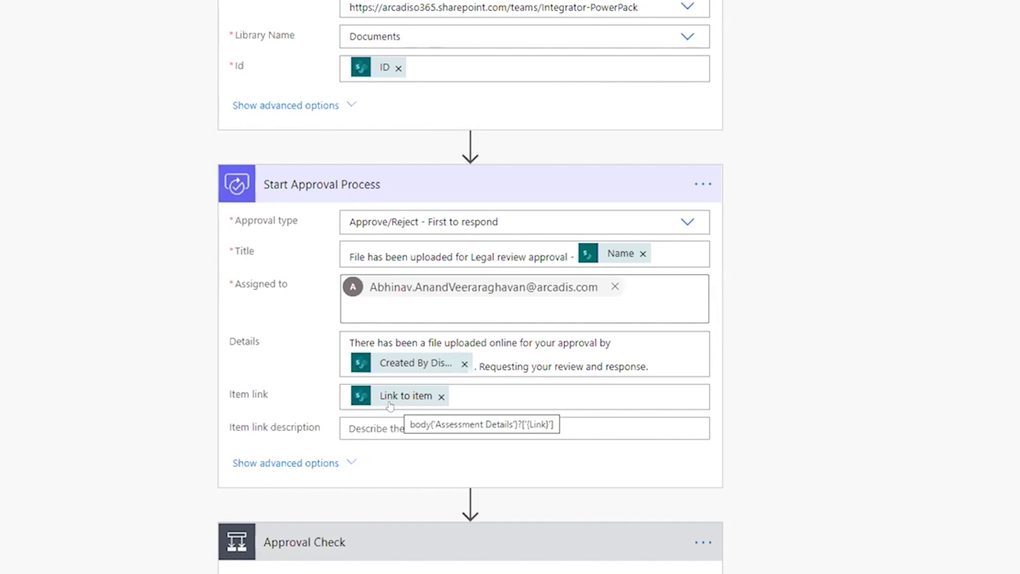
pyautogui.click(324, 464)
pyautogui.scroll(-3, 326, 466)
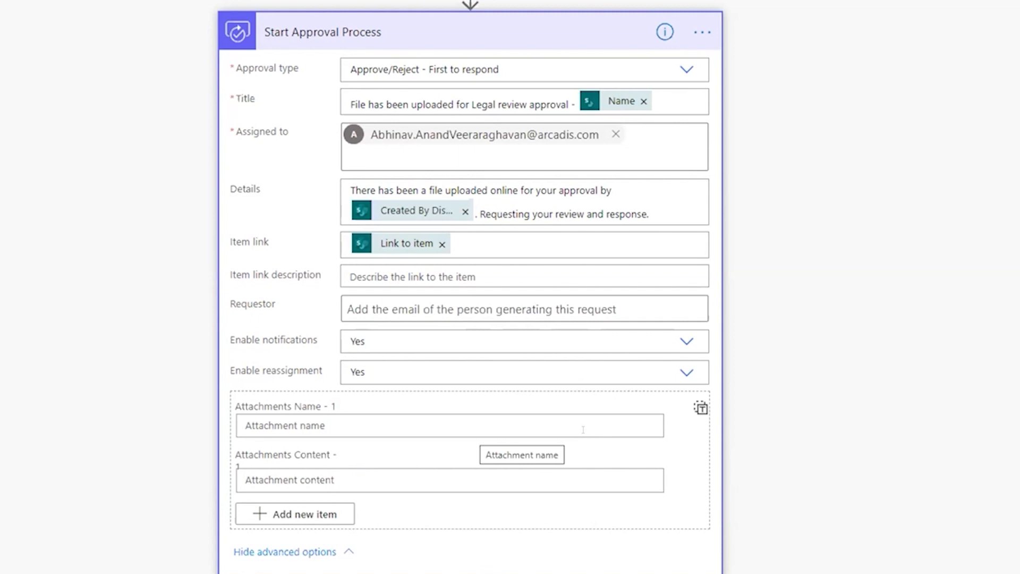
pyautogui.click(322, 553)
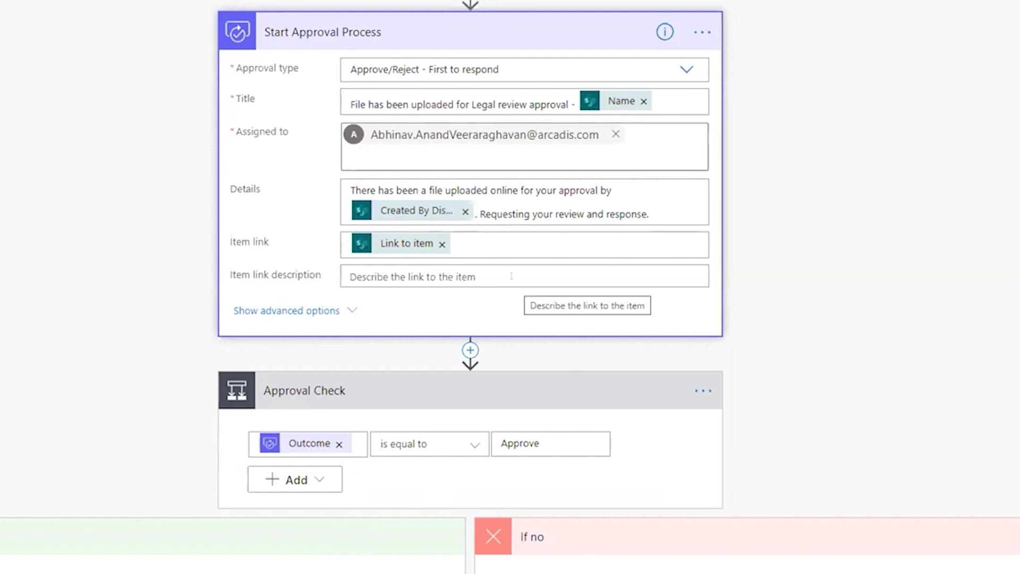
pyautogui.scroll(4, 494, 186)
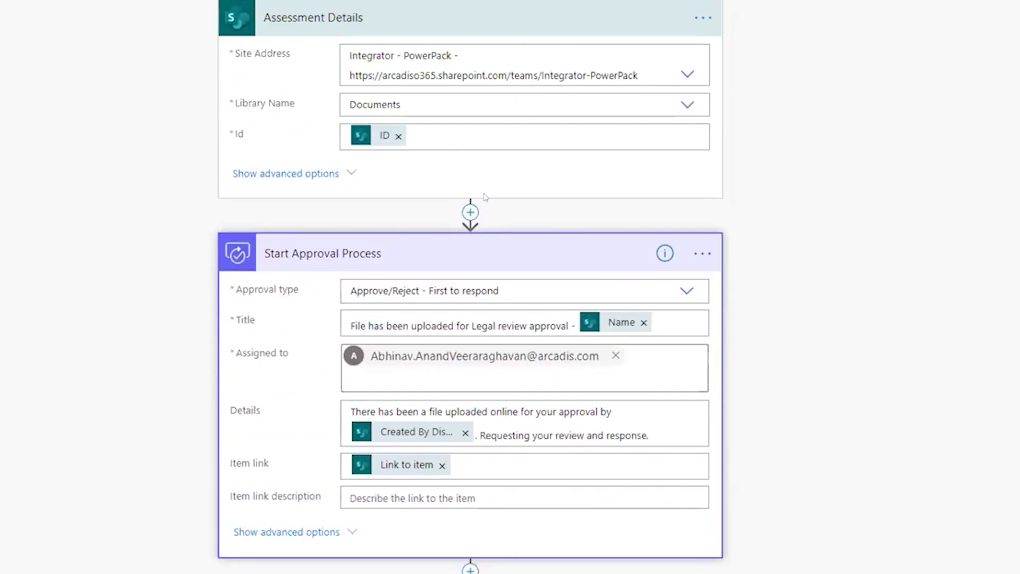
pyautogui.scroll(-4, 470, 115)
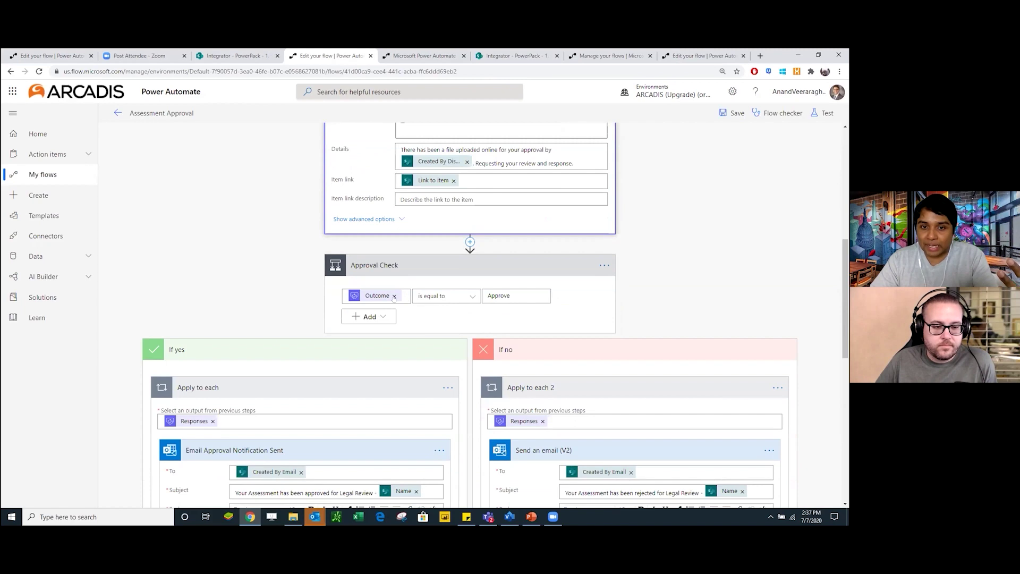
# Clear the first value of the Approval Check condition and reinsert the Outcome dynamic content by searching for "outcom".
pyautogui.click(394, 296)
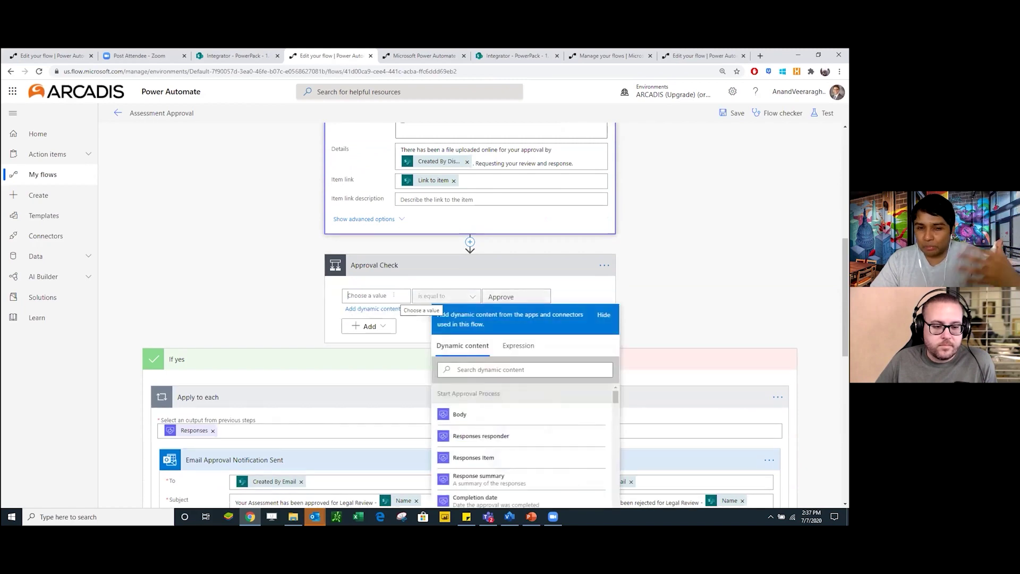
pyautogui.scroll(-1, 539, 302)
pyautogui.scroll(-1, 607, 384)
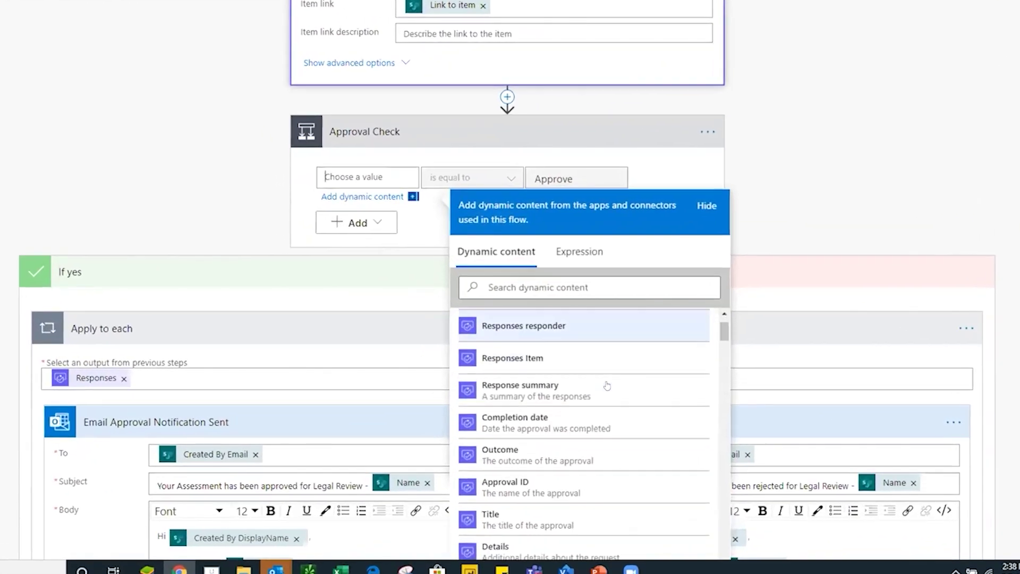
pyautogui.scroll(-2, 550, 324)
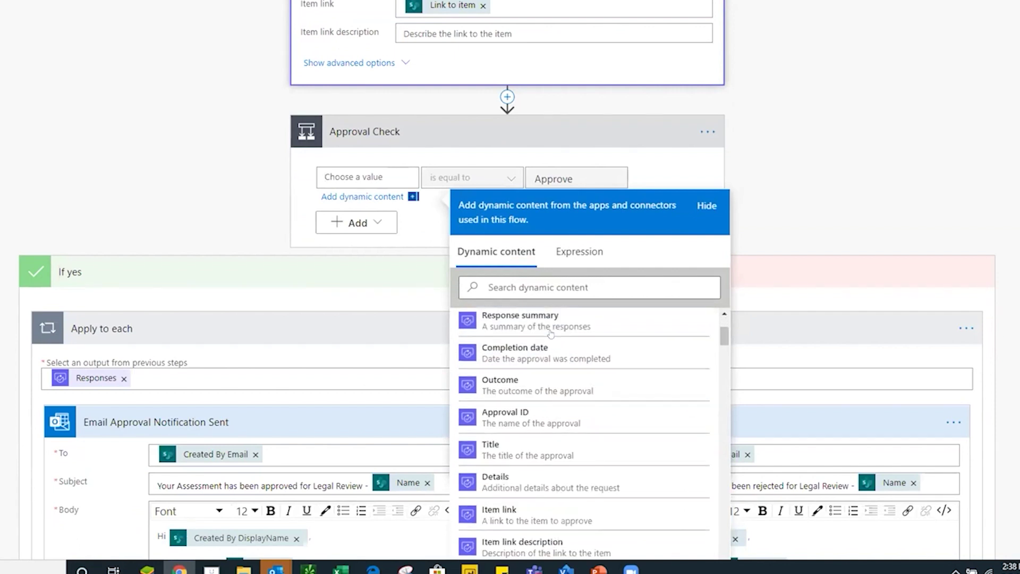
pyautogui.scroll(-1, 550, 333)
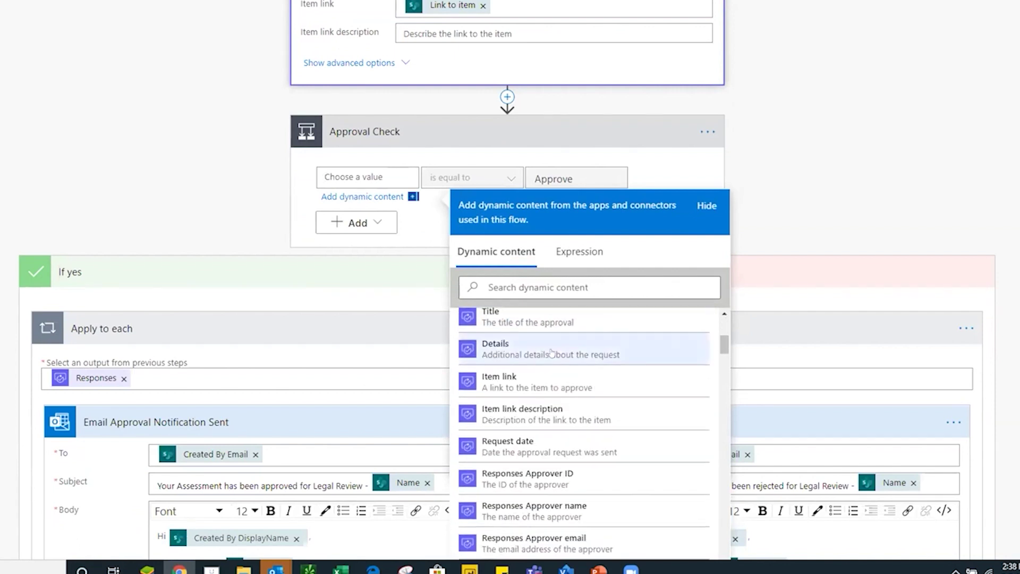
pyautogui.scroll(-2, 560, 442)
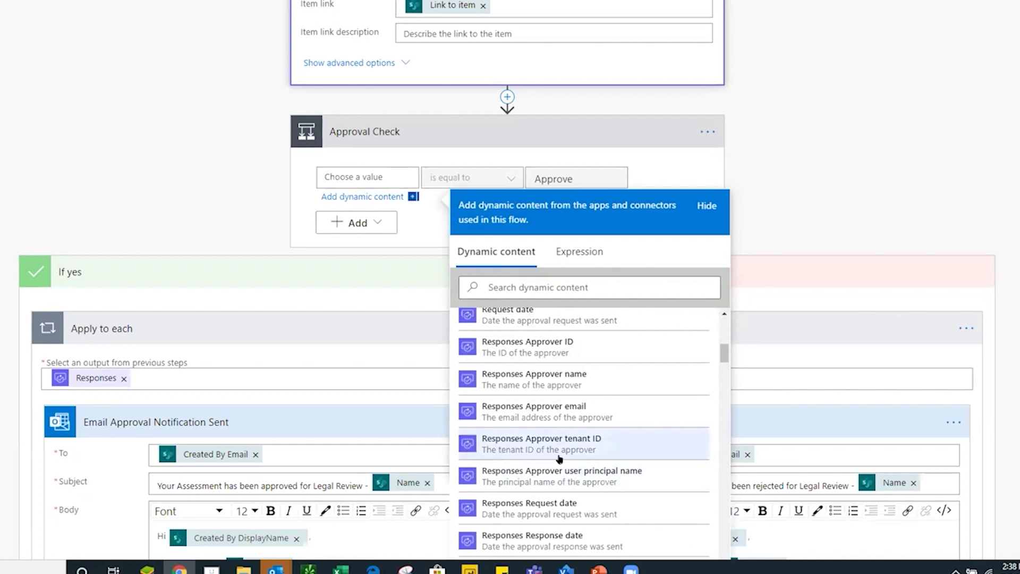
pyautogui.scroll(-2, 559, 459)
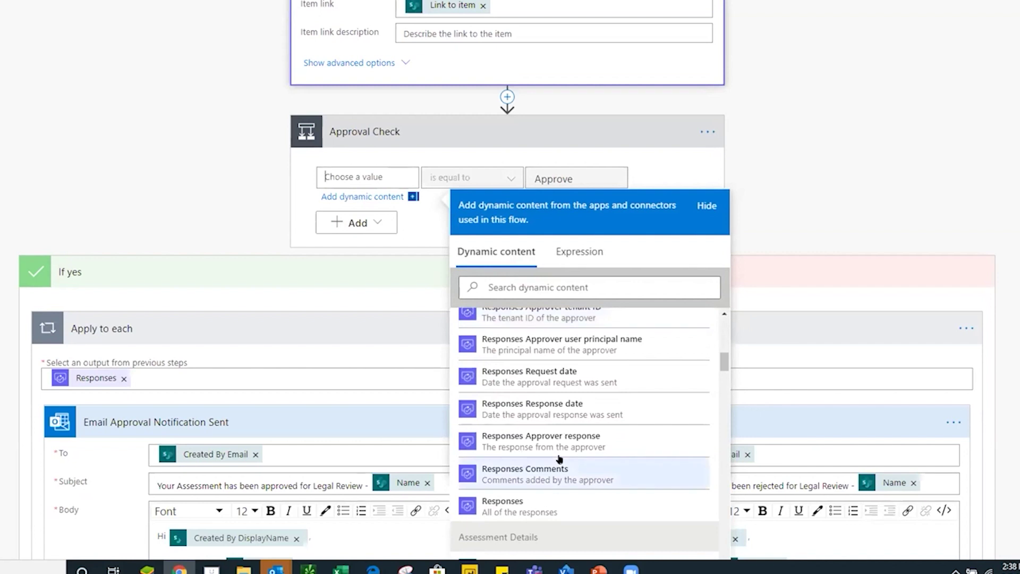
pyautogui.scroll(-1, 559, 459)
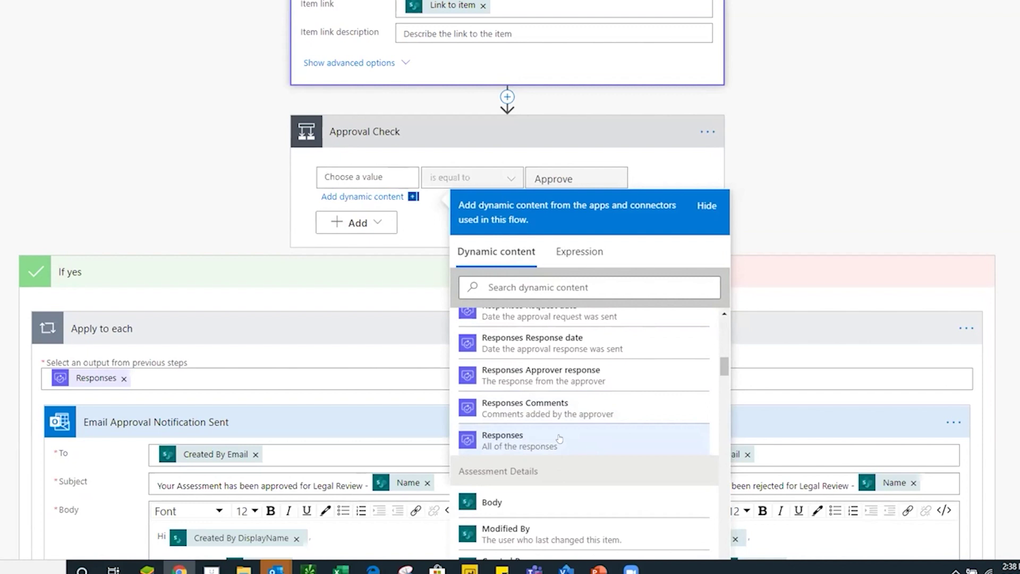
pyautogui.click(656, 284)
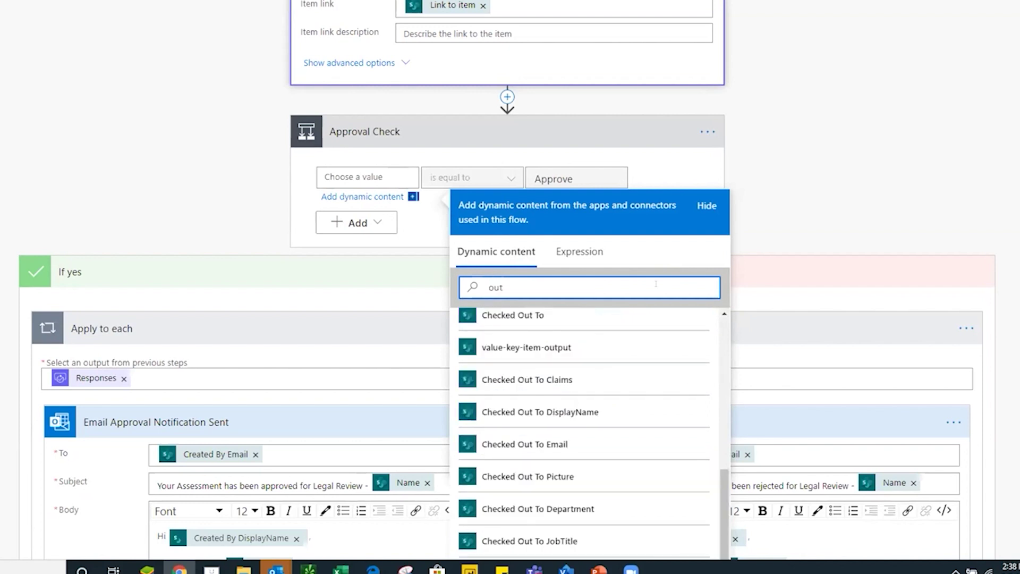
pyautogui.write('com')
pyautogui.click(583, 367)
pyautogui.click(790, 196)
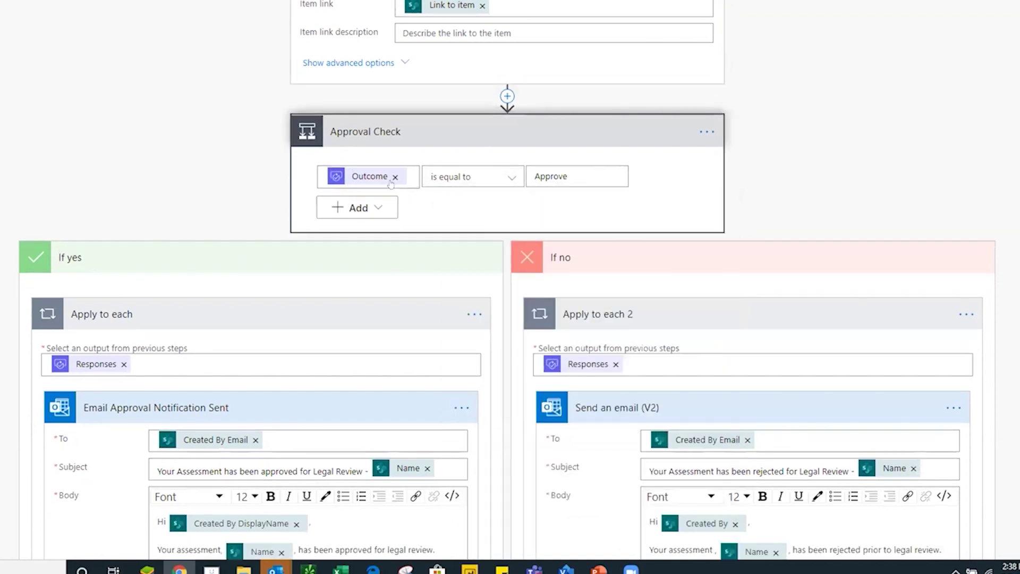
# Examine the comparison value in Approval Check and the notification emails in the If yes and If no branches.
pyautogui.click(583, 175)
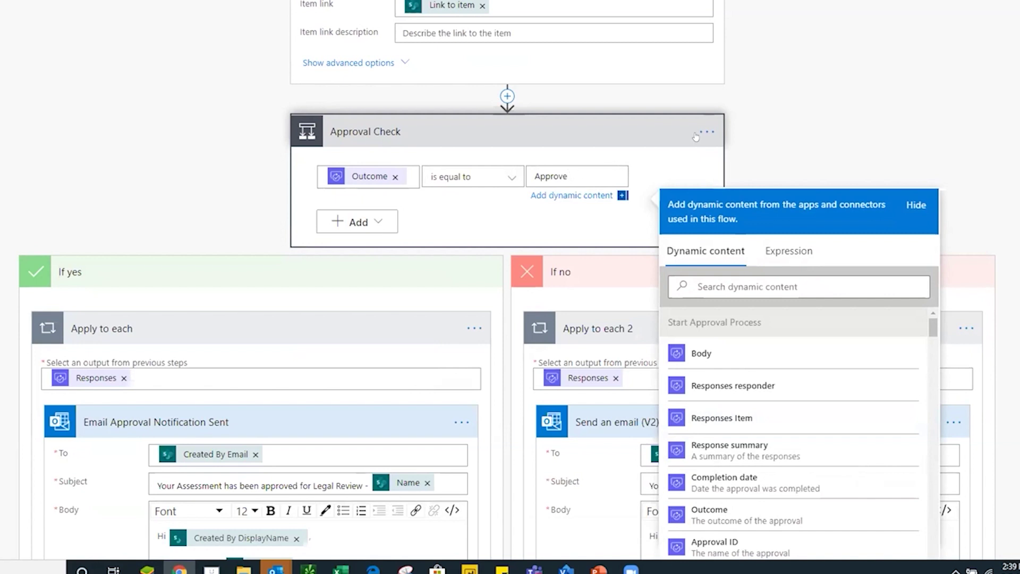
pyautogui.click(811, 122)
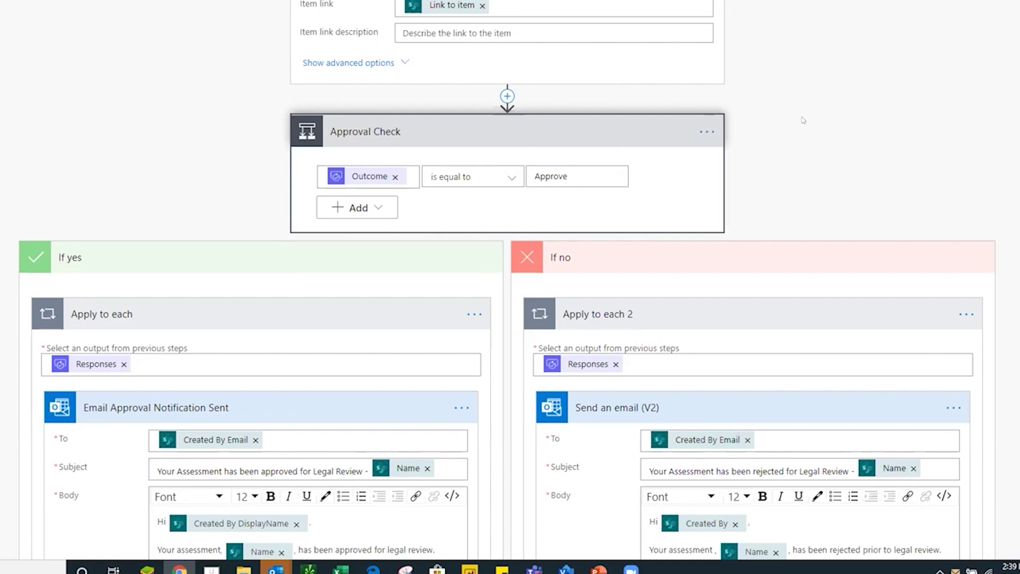
pyautogui.scroll(-2, 803, 120)
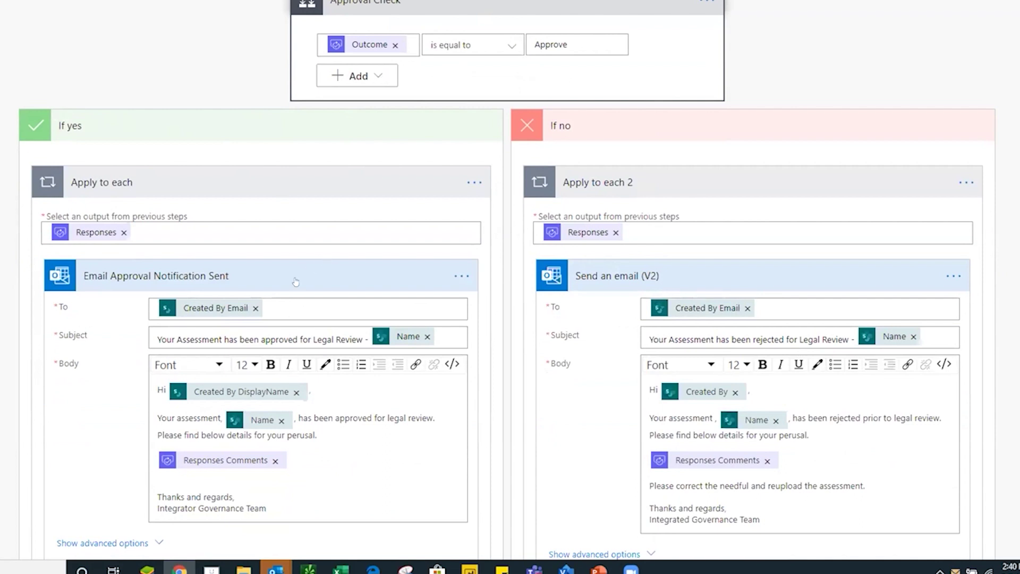
pyautogui.scroll(-1, 350, 266)
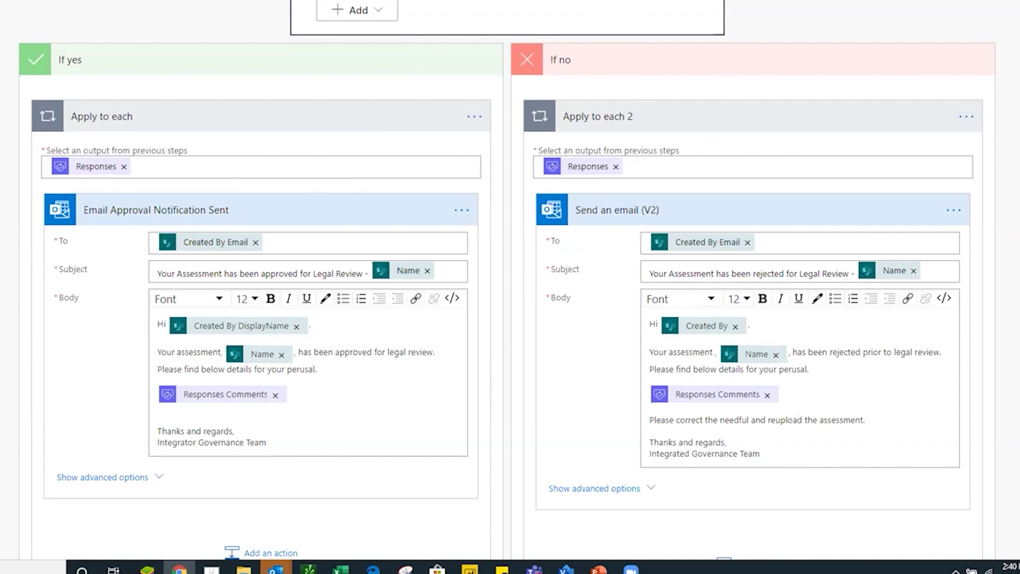
# Remove Responses Comments from the Email Approval Notification Sent body and reinsert it by searching the dynamic content for "response".
pyautogui.click(276, 395)
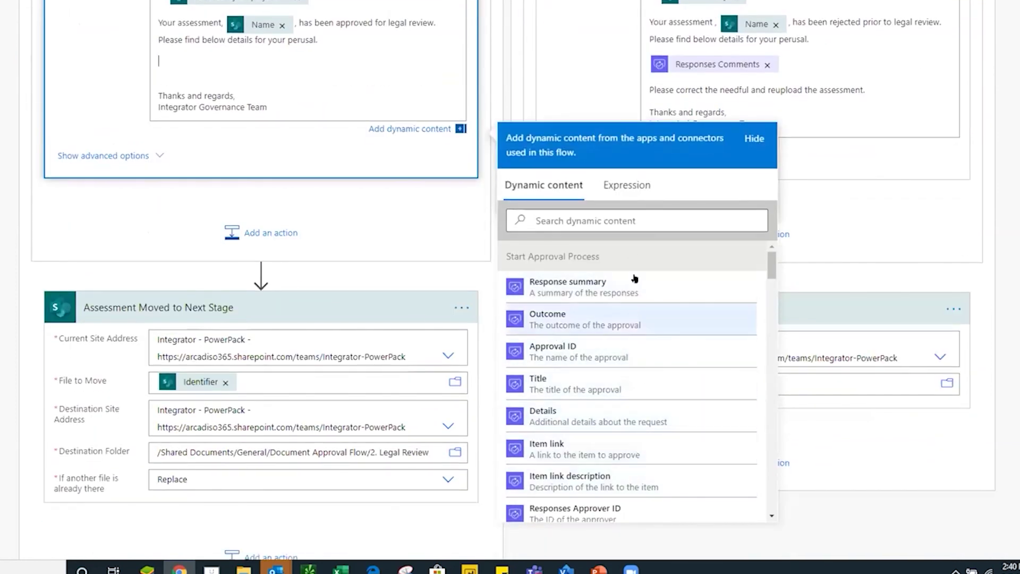
pyautogui.click(617, 222)
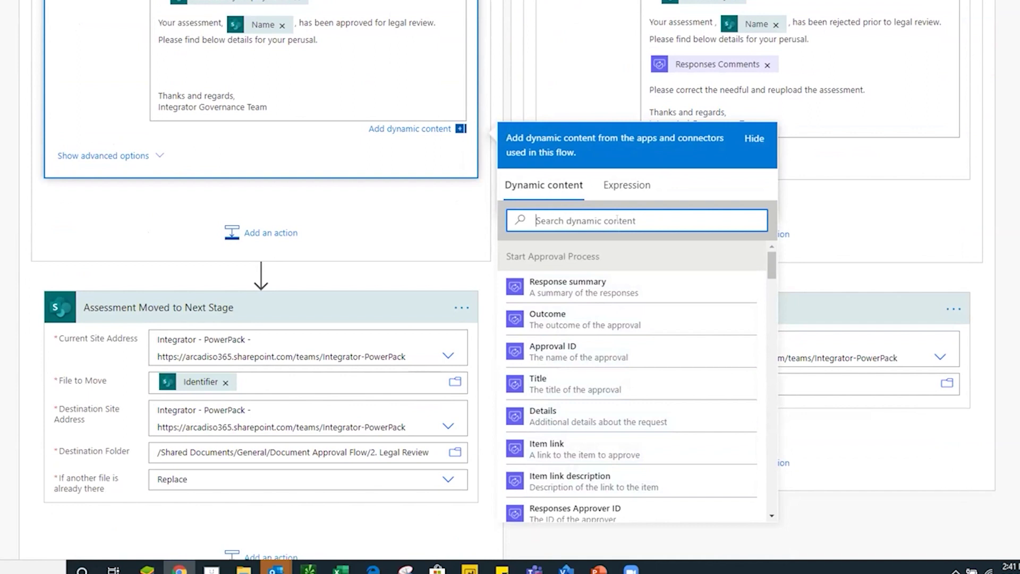
pyautogui.write('respon')
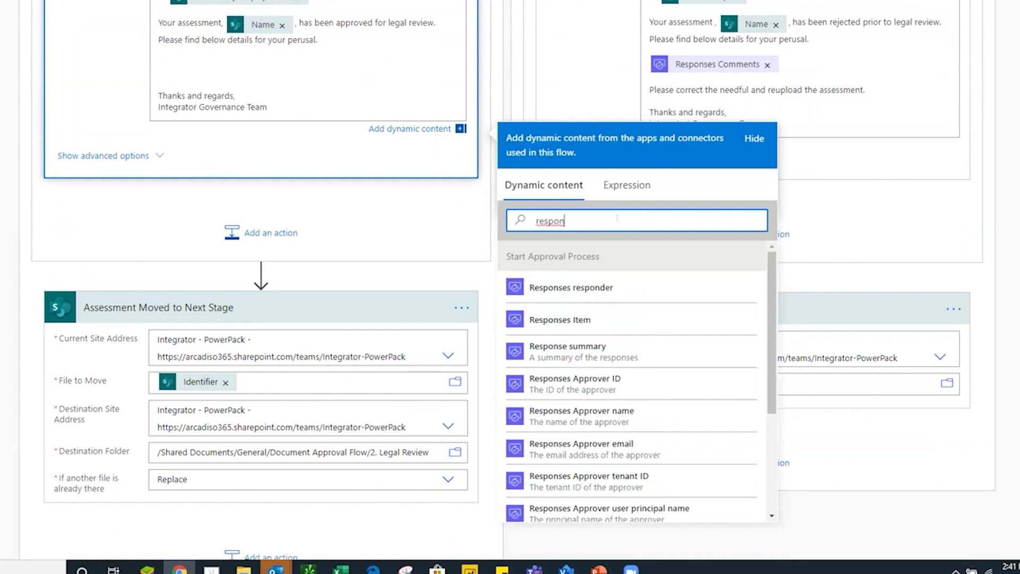
pyautogui.write('e')
pyautogui.write('se')
pyautogui.scroll(-6, 625, 320)
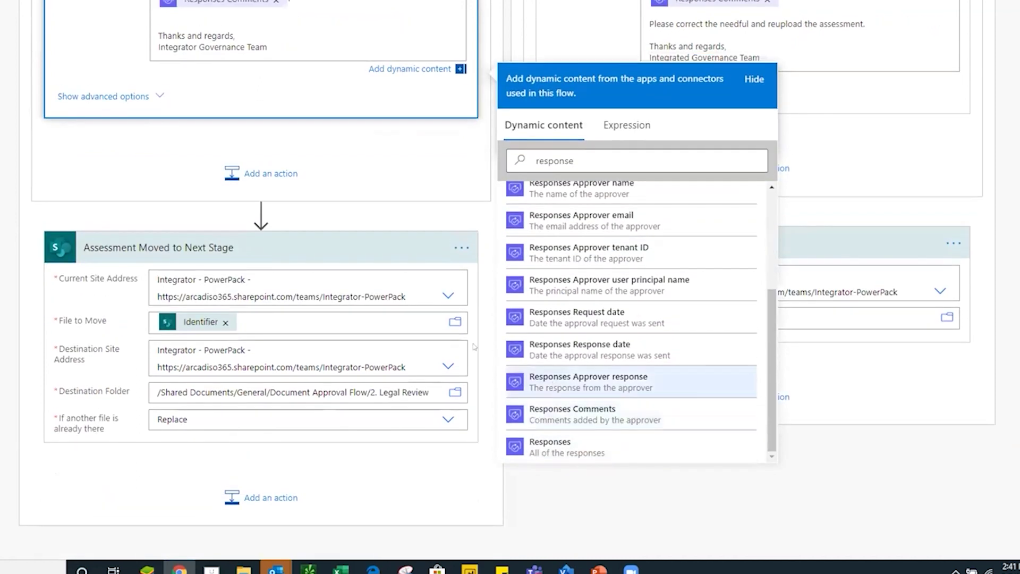
pyautogui.click(633, 407)
pyautogui.scroll(5, 343, 242)
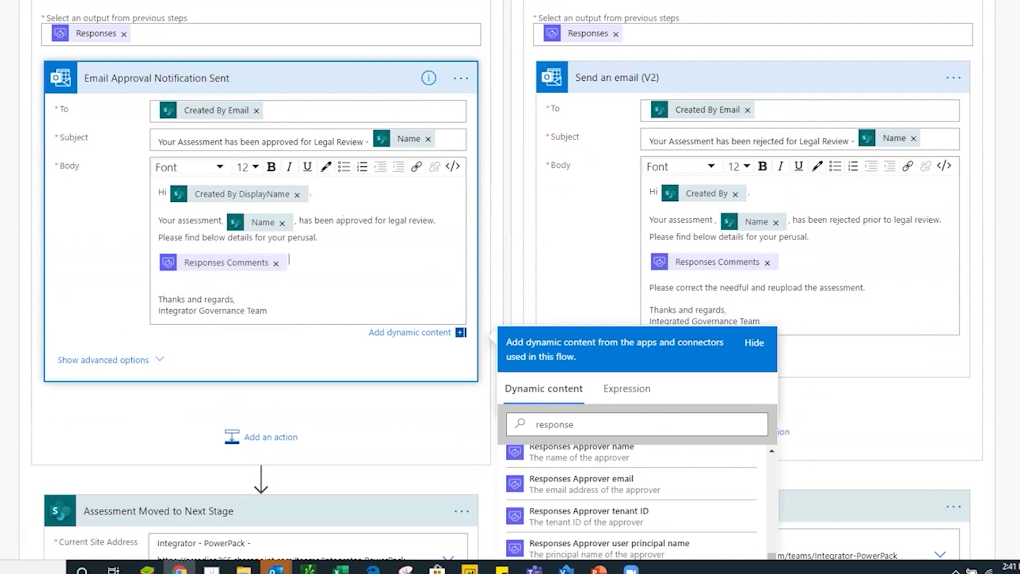
# Inspect the rejection email's body and the dynamic content offered for the approval email's To field.
pyautogui.scroll(1, 343, 218)
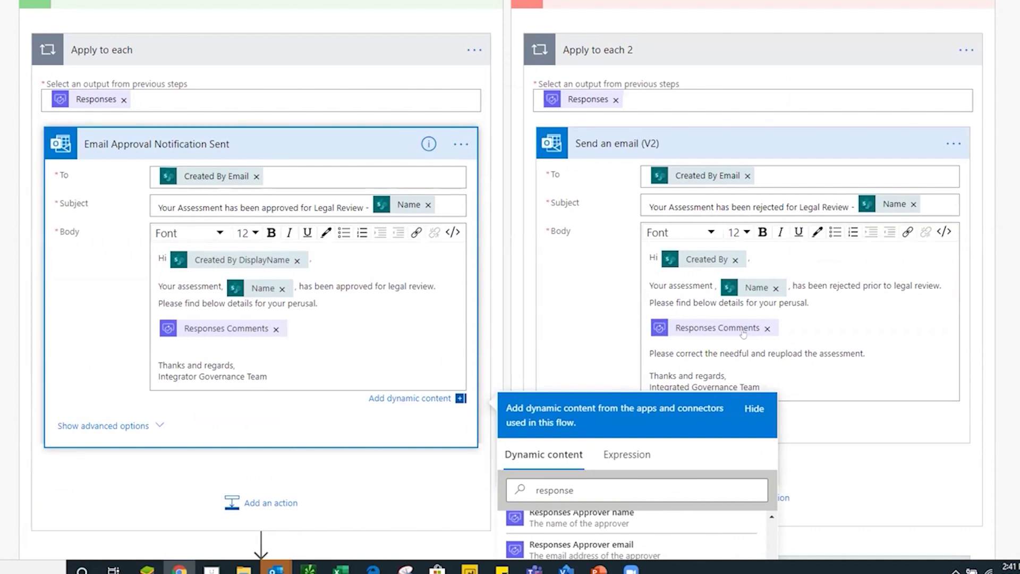
pyautogui.click(791, 323)
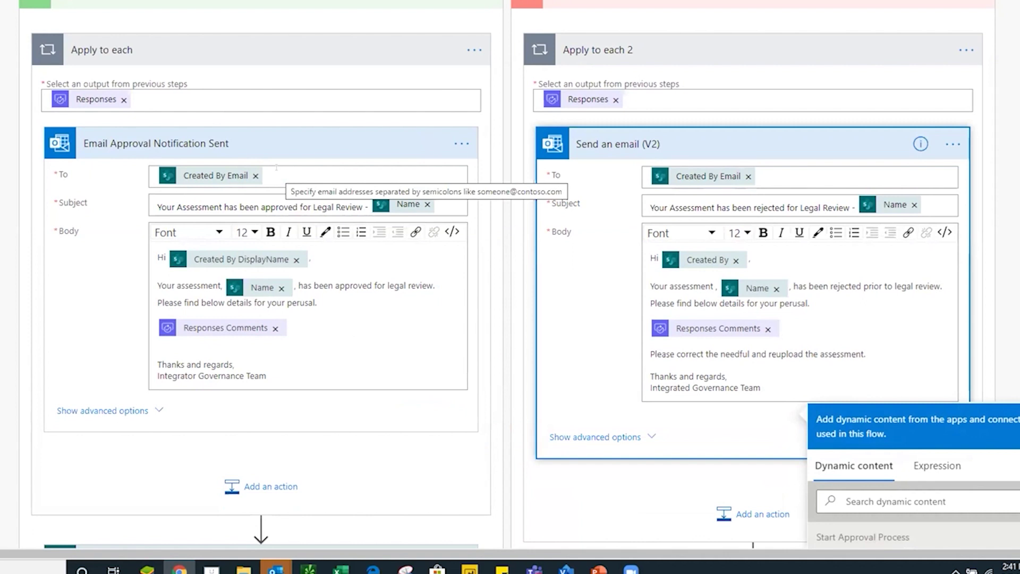
pyautogui.click(276, 174)
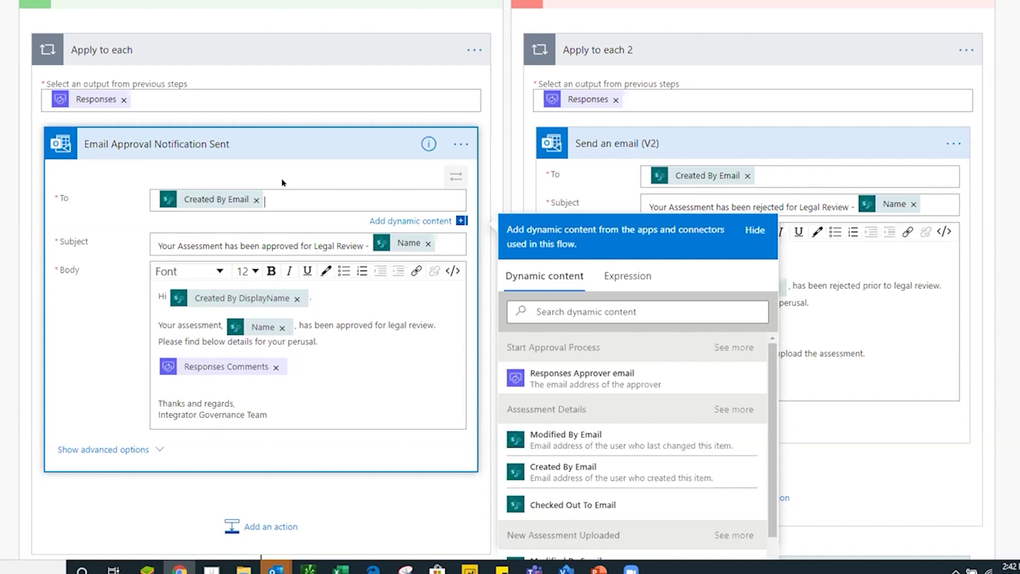
# Review the approval and rejection email bodies and the file move and delete actions that follow them.
pyautogui.click(350, 363)
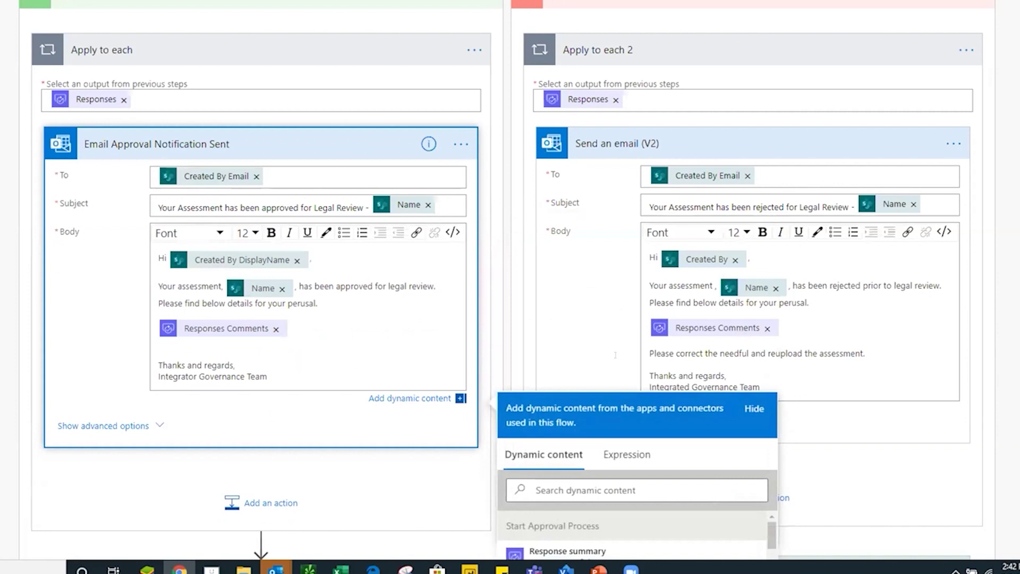
pyautogui.click(1018, 246)
pyautogui.scroll(-3, 317, 294)
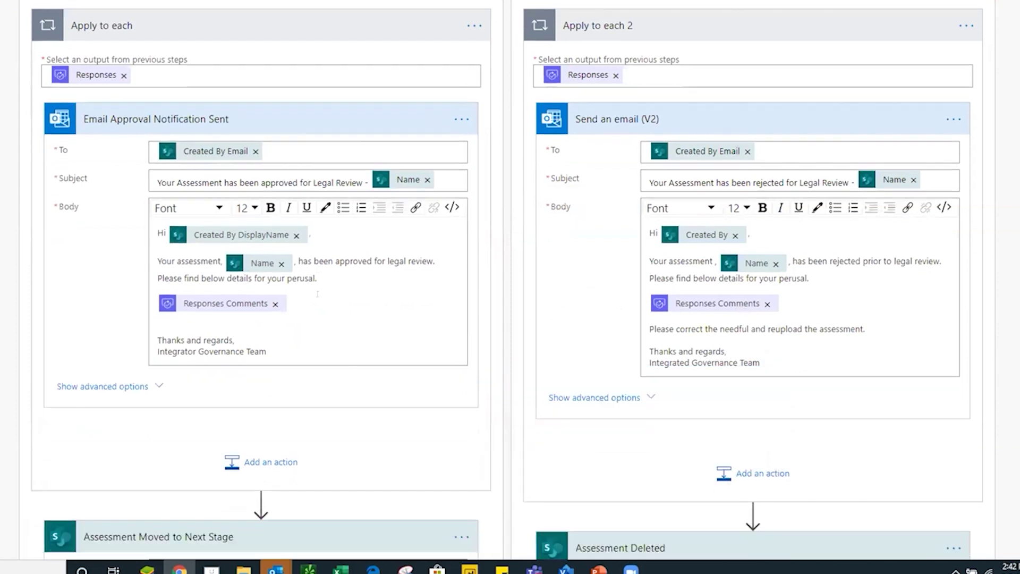
pyautogui.scroll(-2, 318, 293)
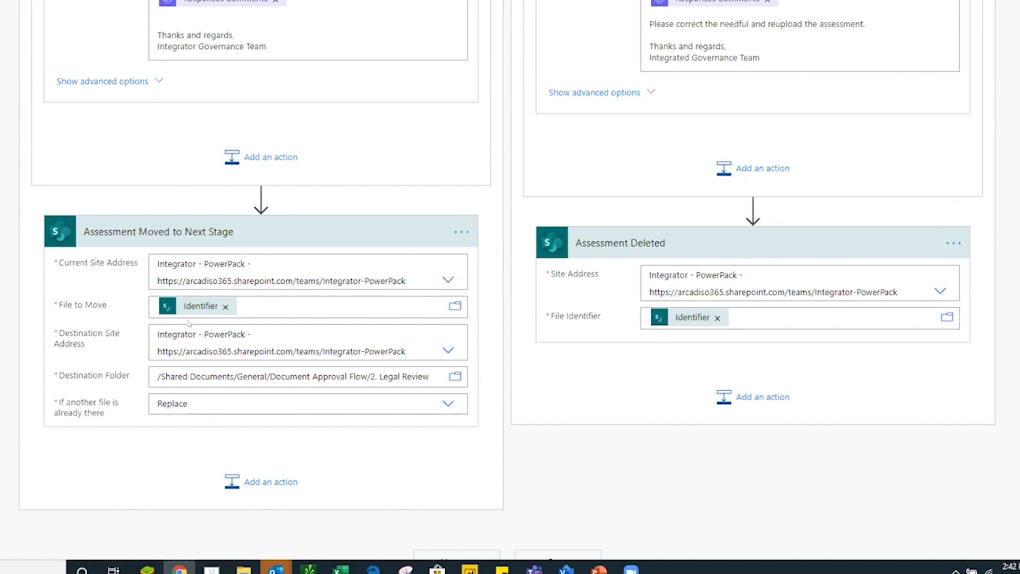
# Search the dynamic content for "iden" for the File to Move field of Assessment Moved to Next Stage.
pyautogui.click(278, 310)
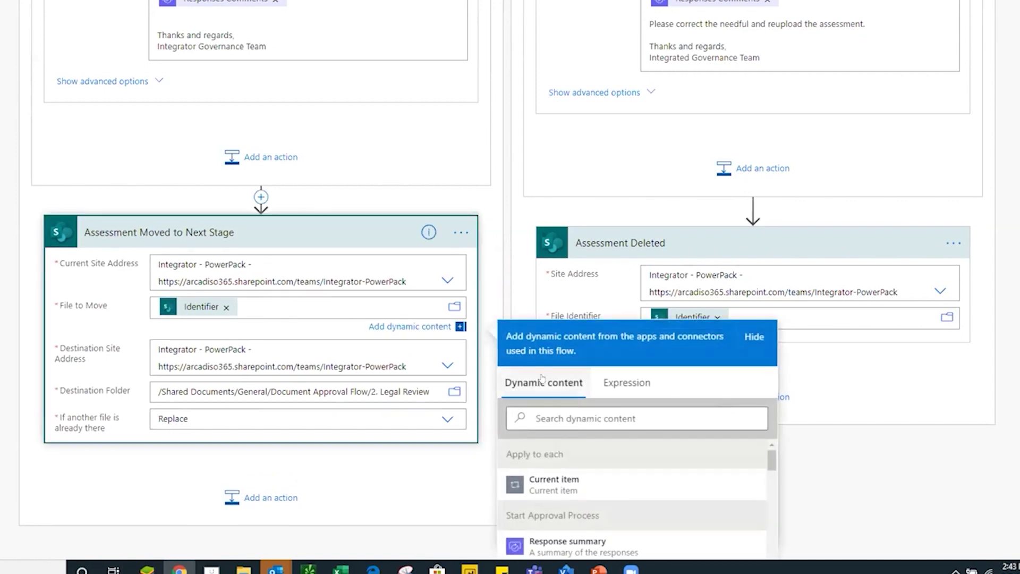
pyautogui.scroll(-2, 552, 378)
pyautogui.click(605, 287)
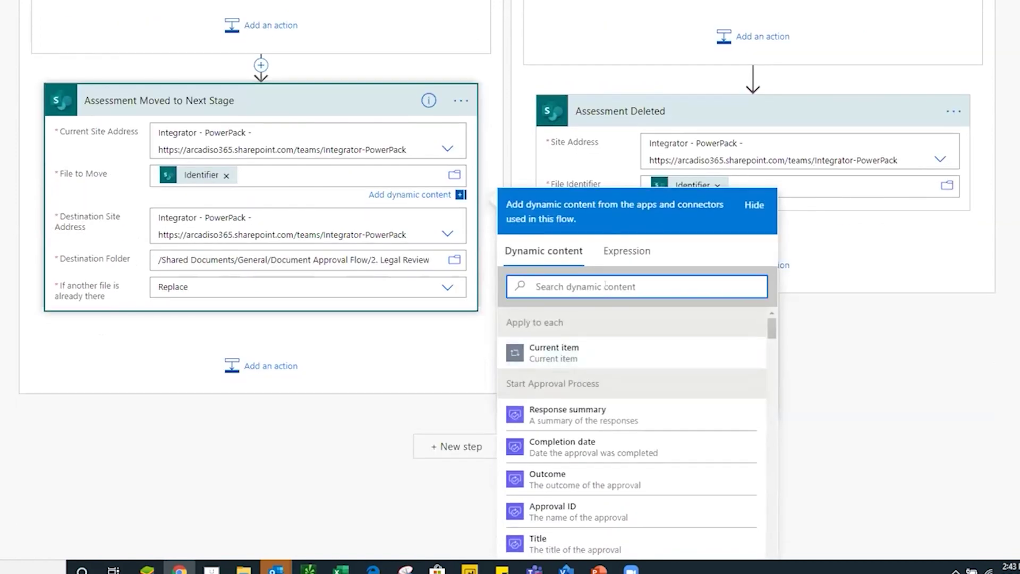
pyautogui.write('iden')
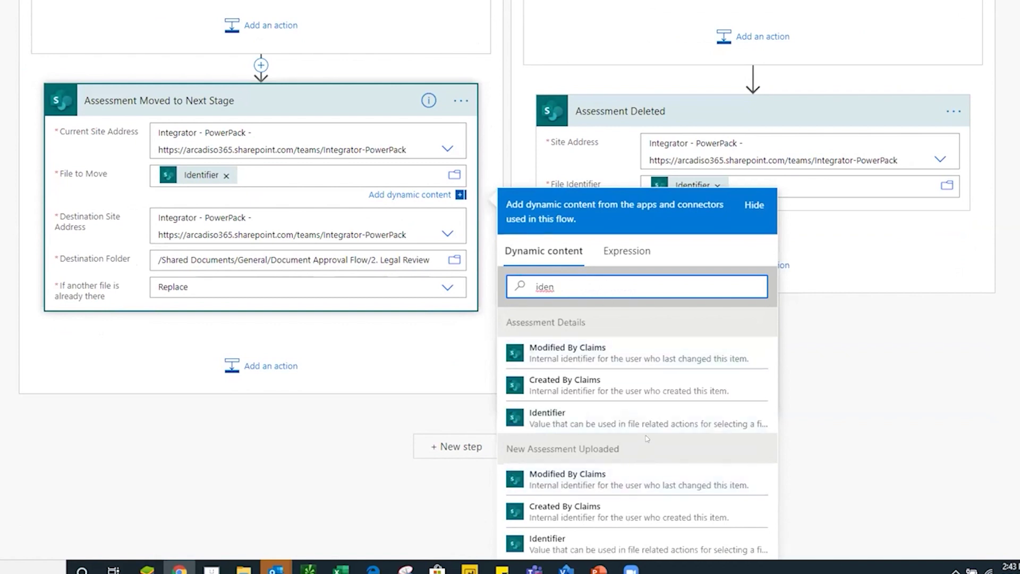
pyautogui.scroll(-1, 635, 407)
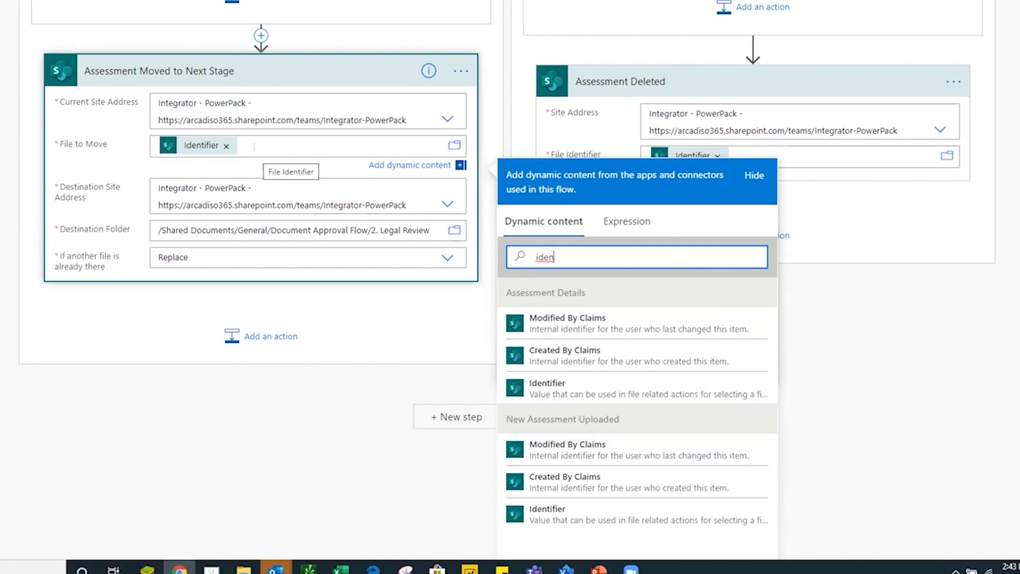
# Remove Identifier from File to Move and browse the SharePoint site's folders for a file instead.
pyautogui.click(226, 146)
pyautogui.click(454, 147)
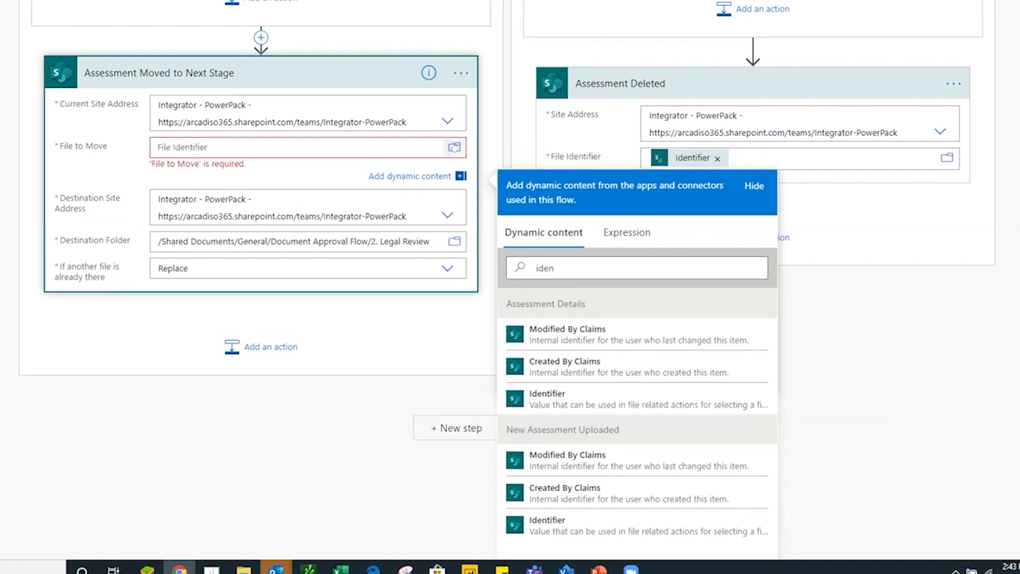
pyautogui.click(454, 147)
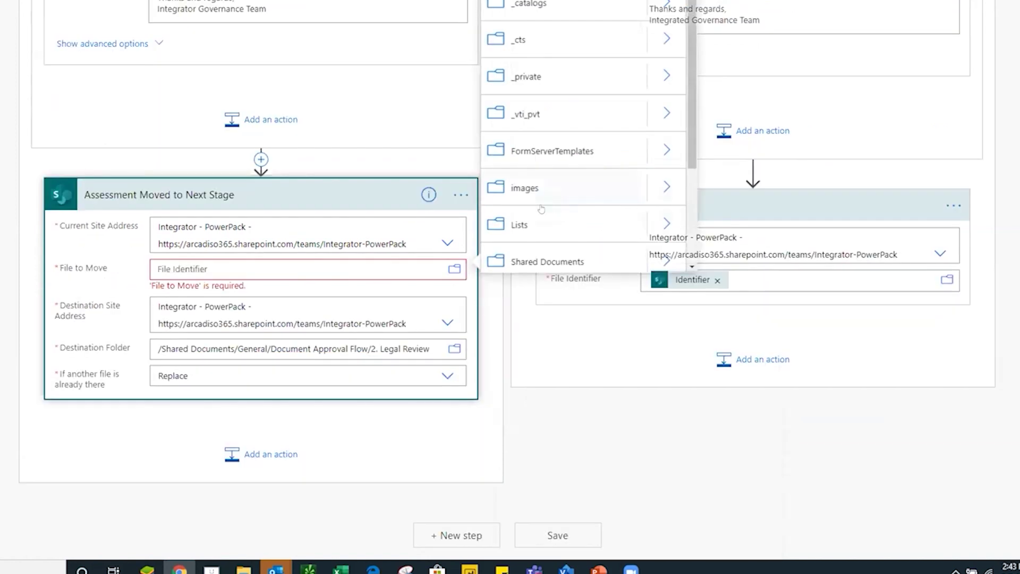
pyautogui.scroll(2, 541, 223)
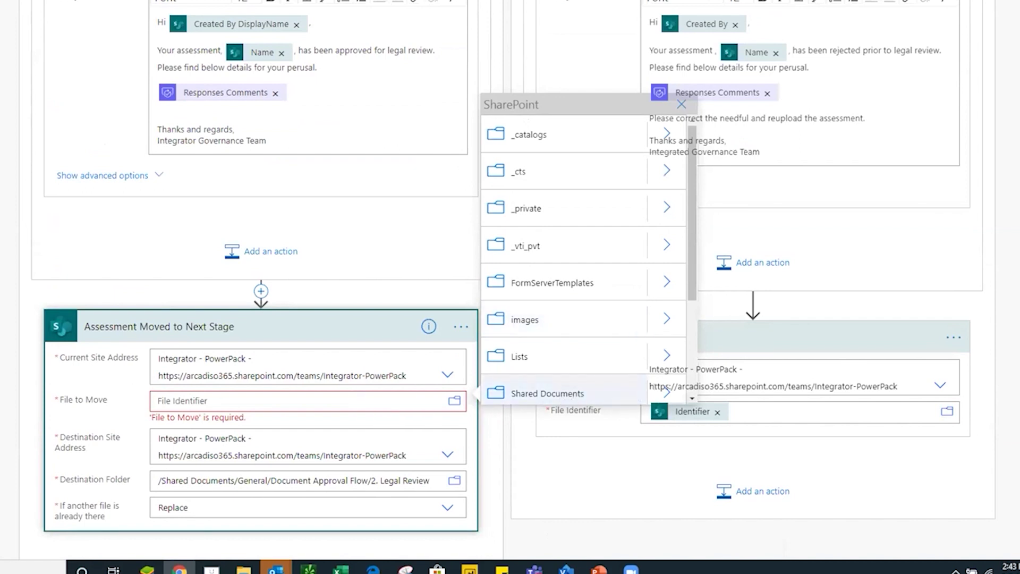
pyautogui.click(659, 386)
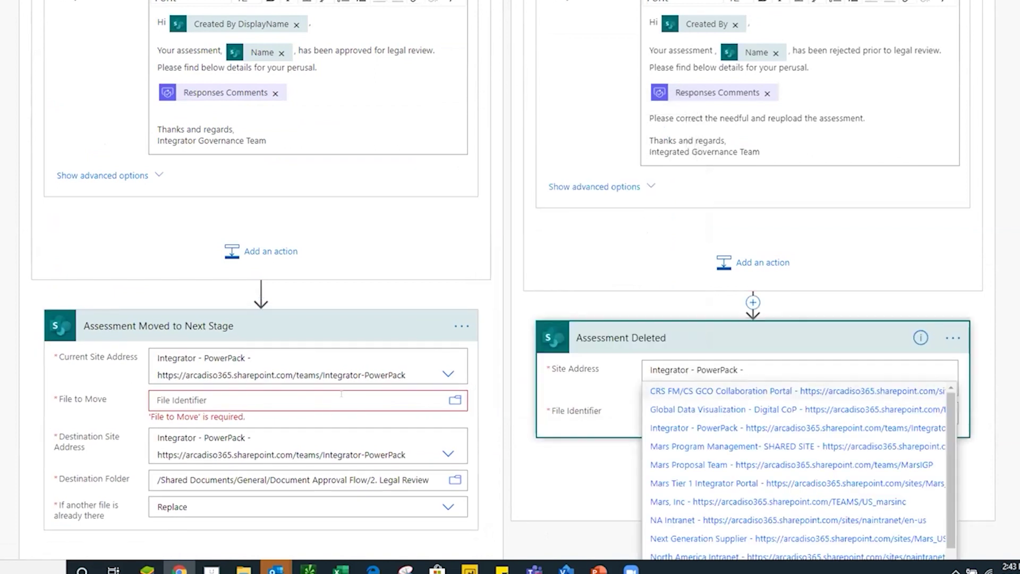
# Enter "/" as the start of a manual path in File to Move and clear it again.
pyautogui.click(342, 394)
pyautogui.write('/')
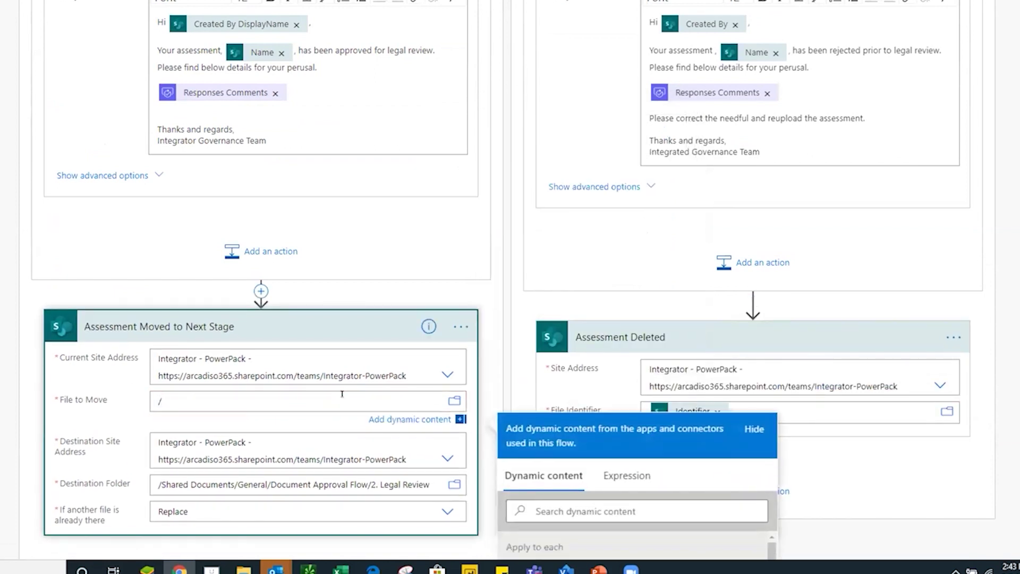
pyautogui.scroll(-3, 561, 449)
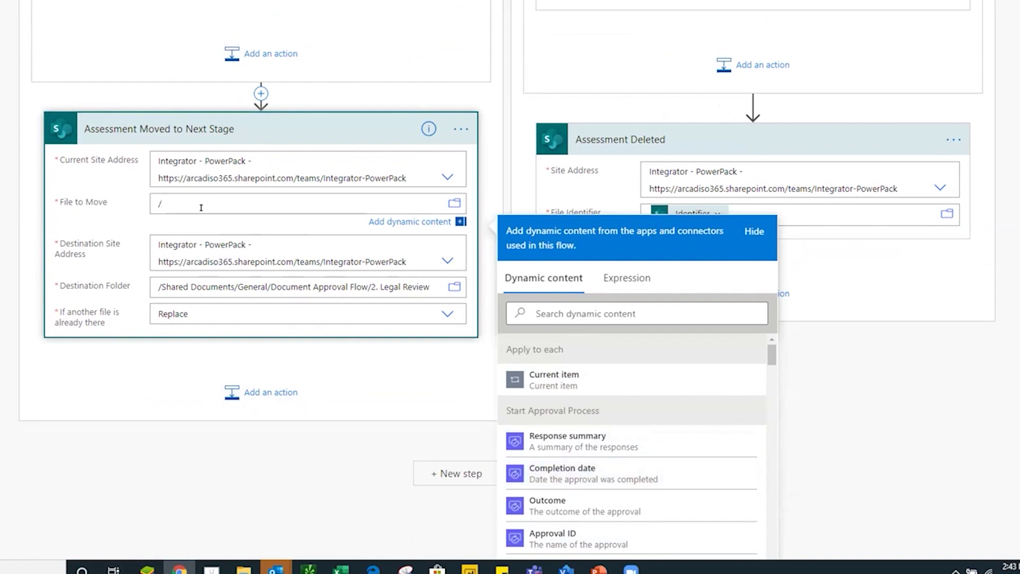
pyautogui.press('BackSpace')
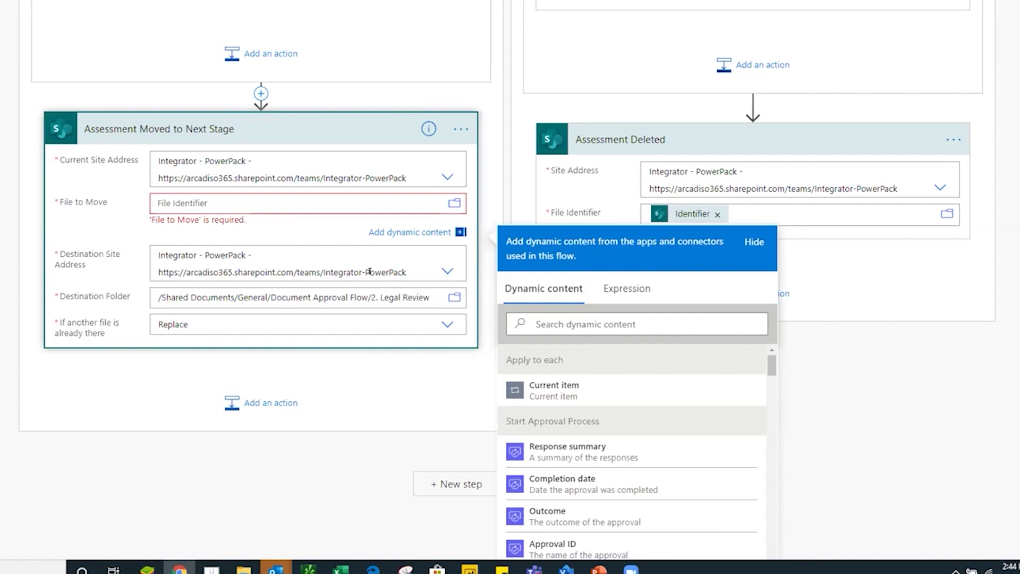
# Search the dynamic content for "ide" and insert the Assessment Details Identifier into File to Move.
pyautogui.click(717, 317)
pyautogui.write('ide')
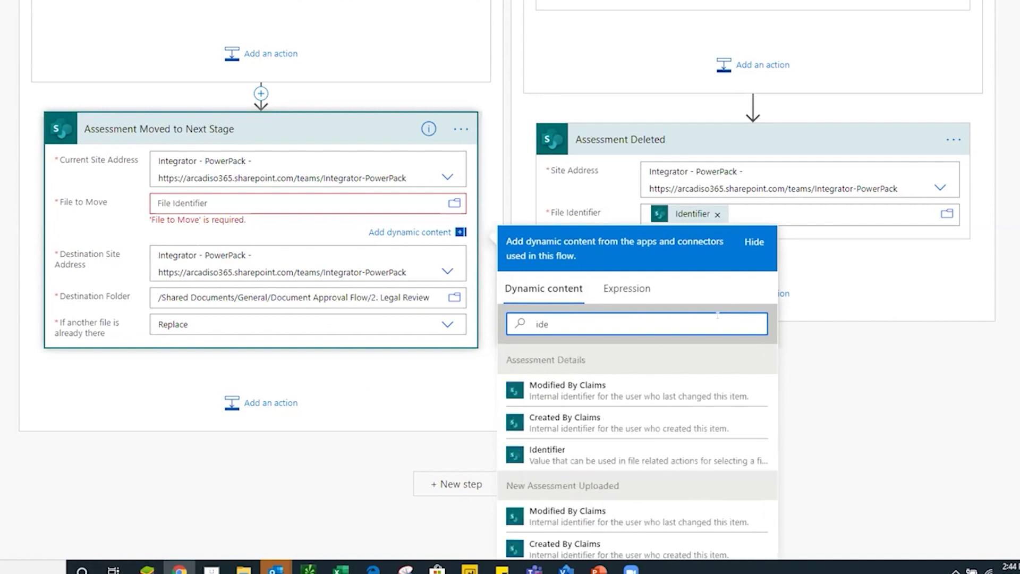
pyautogui.click(638, 456)
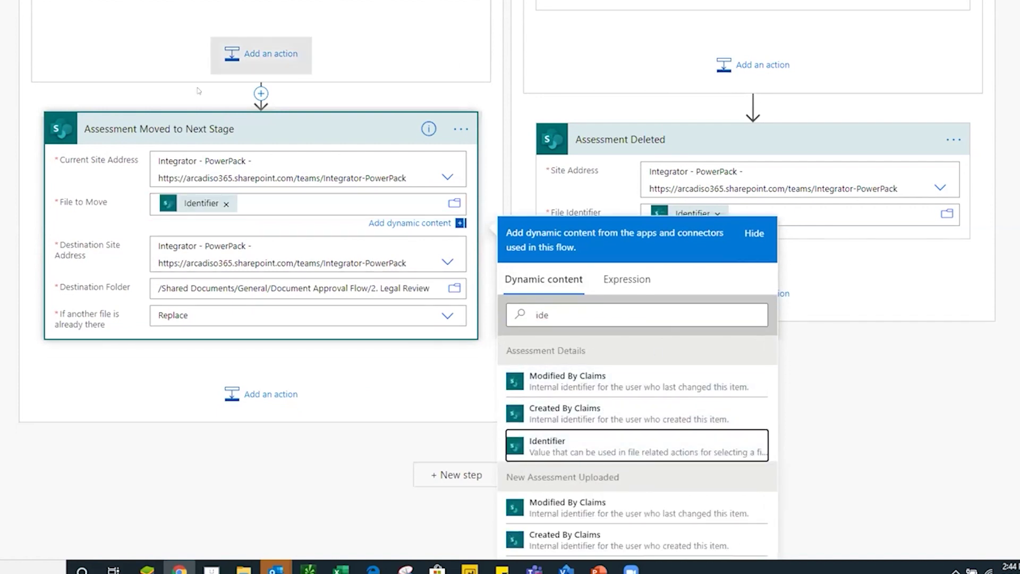
# Open the name of the Assessment Moved to Next Stage action for renaming and leave it without an edit.
pyautogui.click(465, 132)
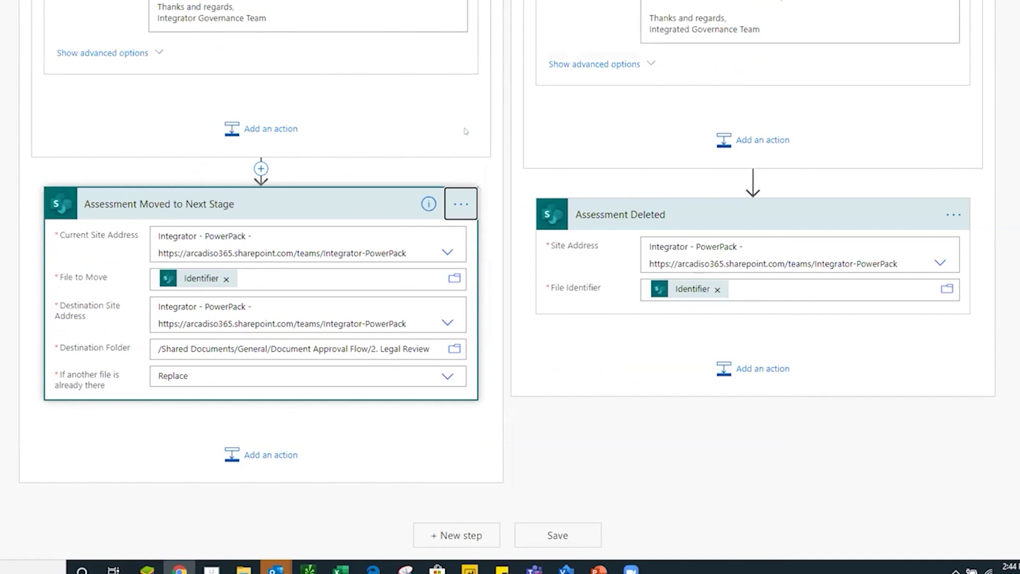
pyautogui.click(216, 205)
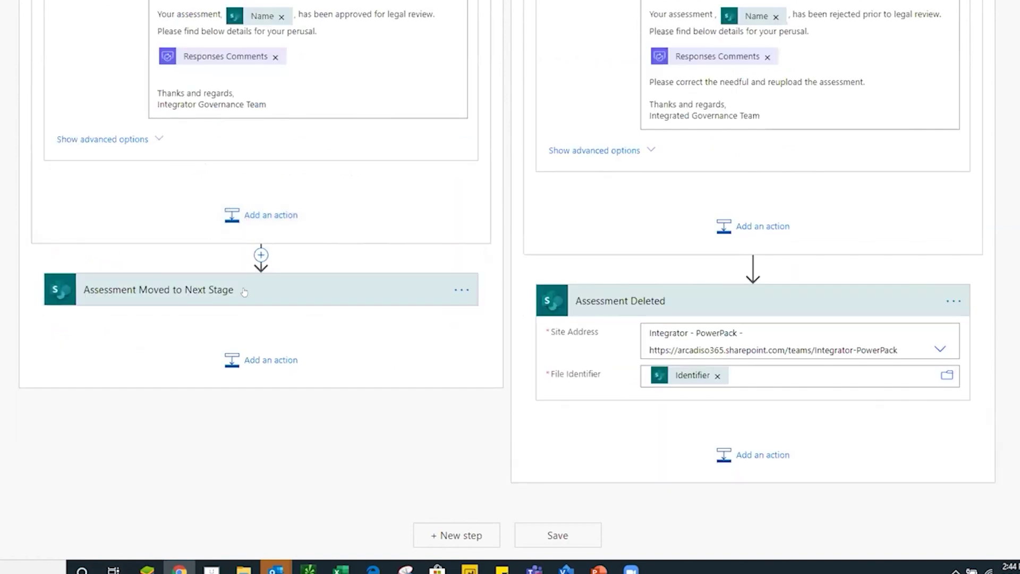
pyautogui.click(202, 291)
pyautogui.click(457, 205)
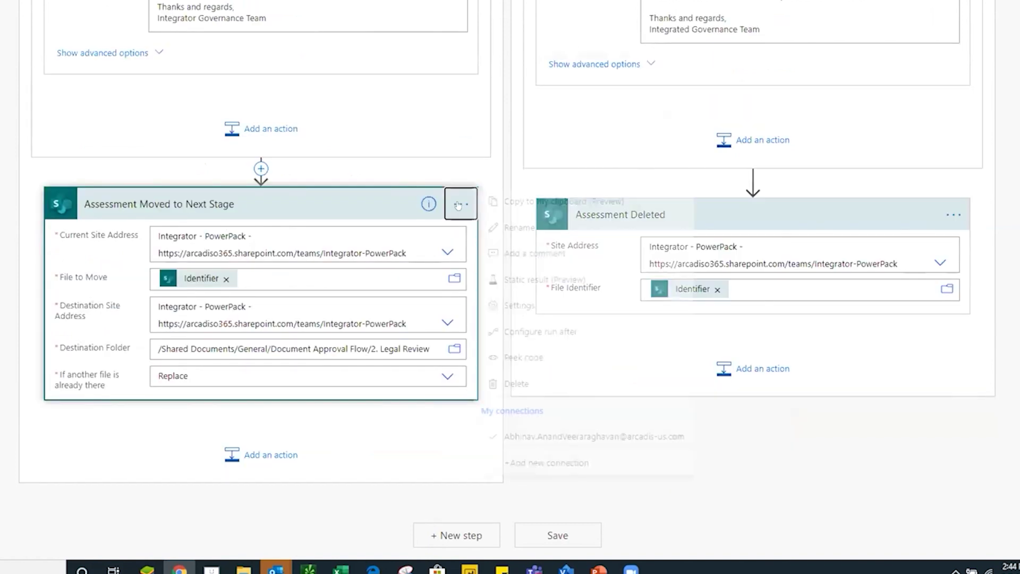
pyautogui.click(518, 227)
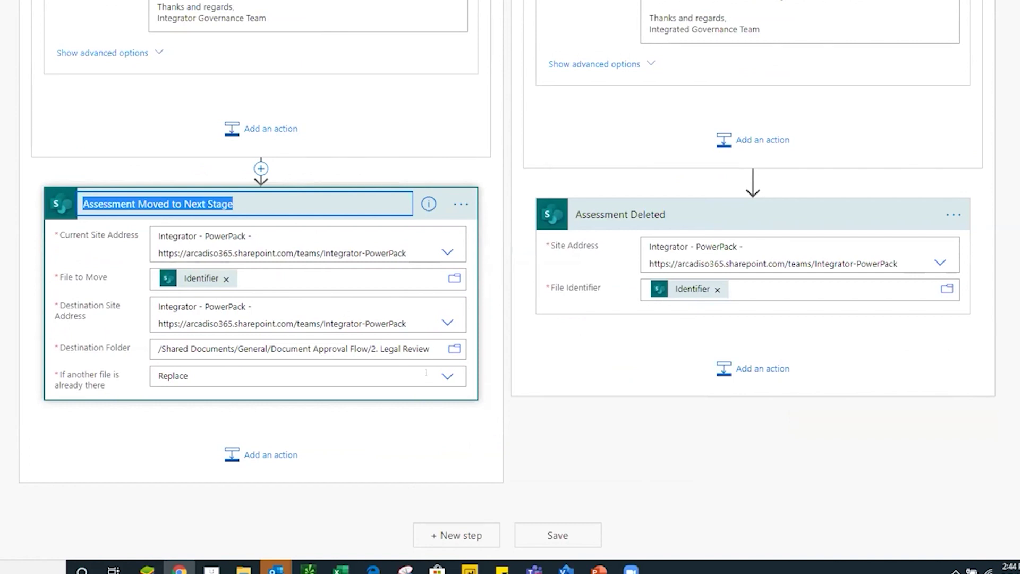
pyautogui.click(592, 469)
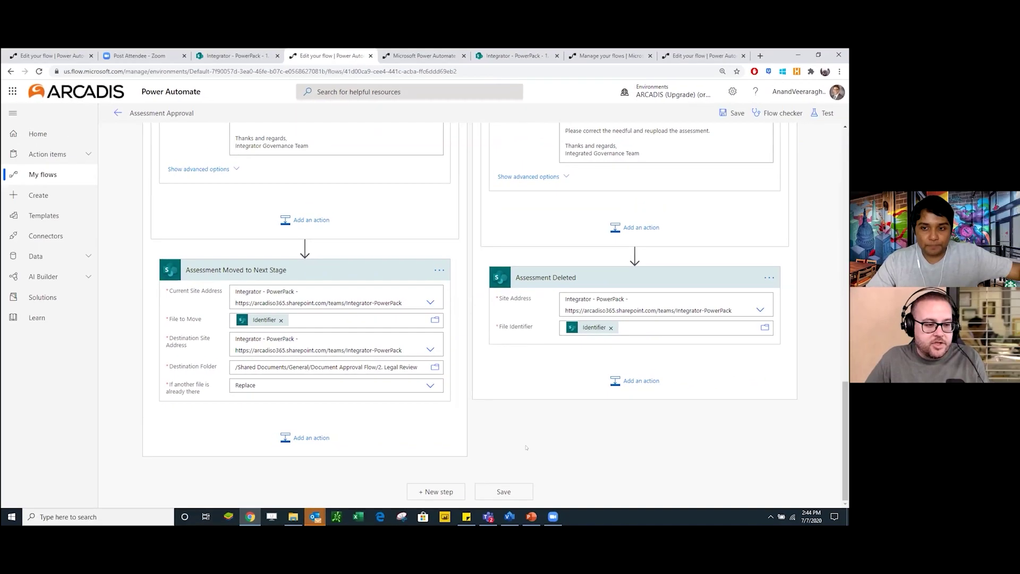
# Switch to Teams to examine the stage folders of Document Approval Flow, and return to the flow in Chrome.
pyautogui.click(487, 517)
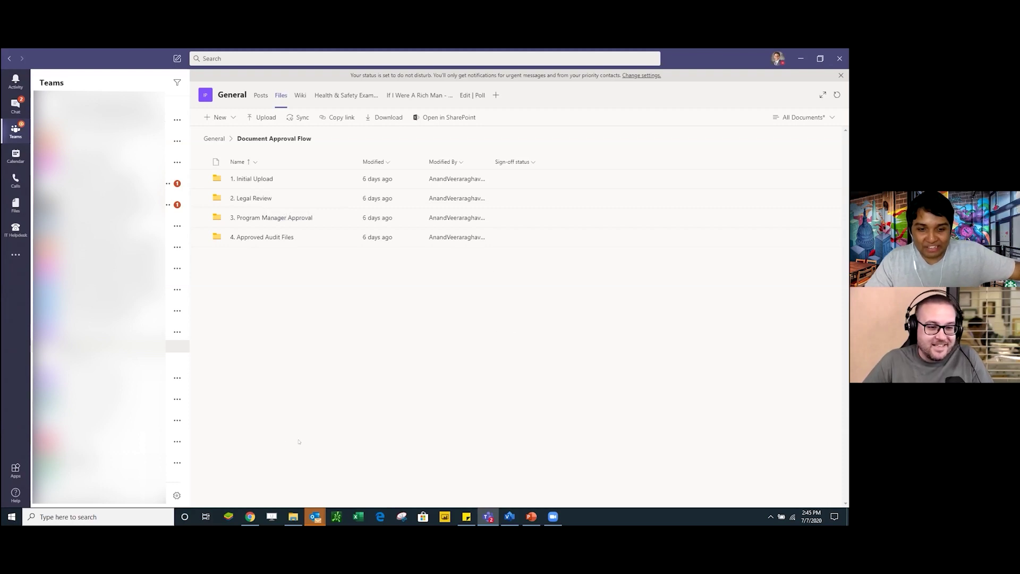
pyautogui.moveTo(250, 516)
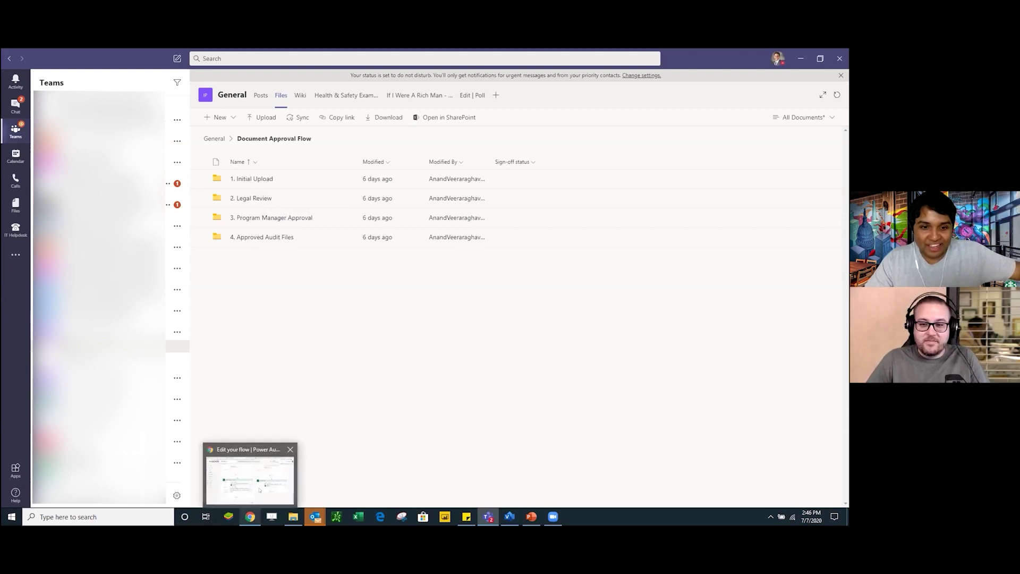
pyautogui.click(259, 489)
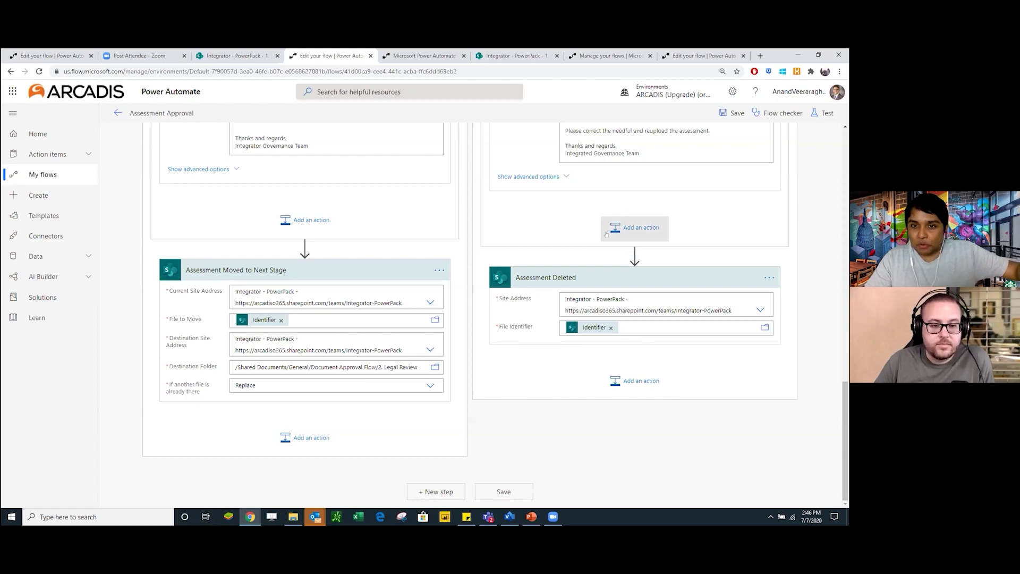
# Remove Identifier from the File Identifier field of Assessment Deleted and from File to Move in Assessment Moved to Next Stage.
pyautogui.scroll(3, 607, 233)
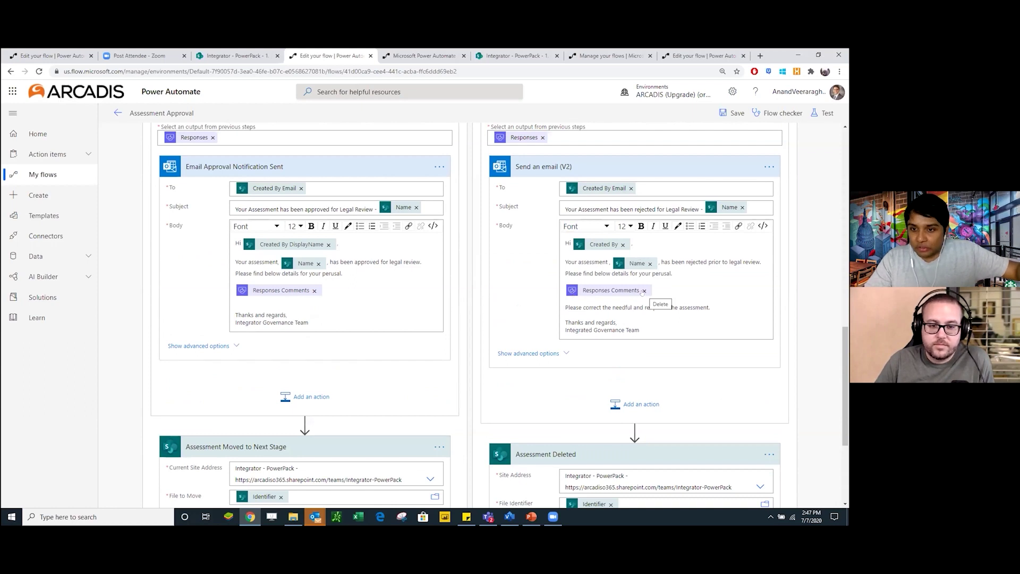
pyautogui.scroll(-2, 642, 291)
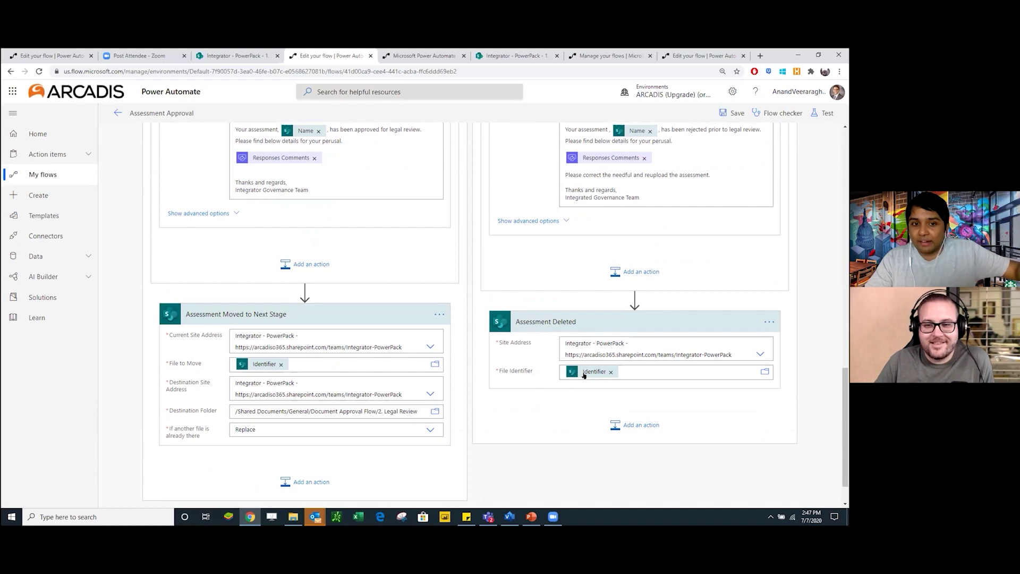
pyautogui.click(611, 373)
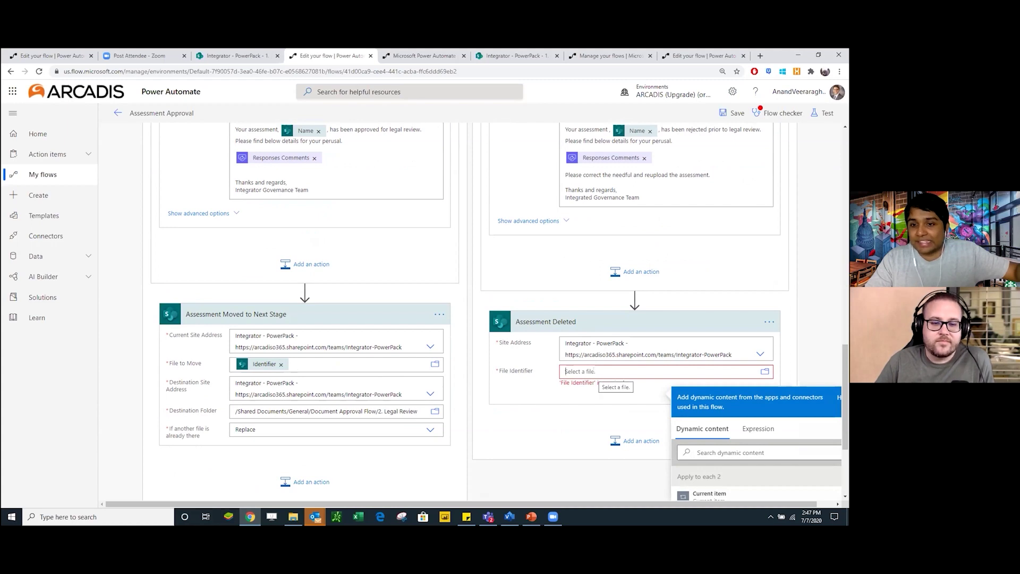
pyautogui.click(281, 364)
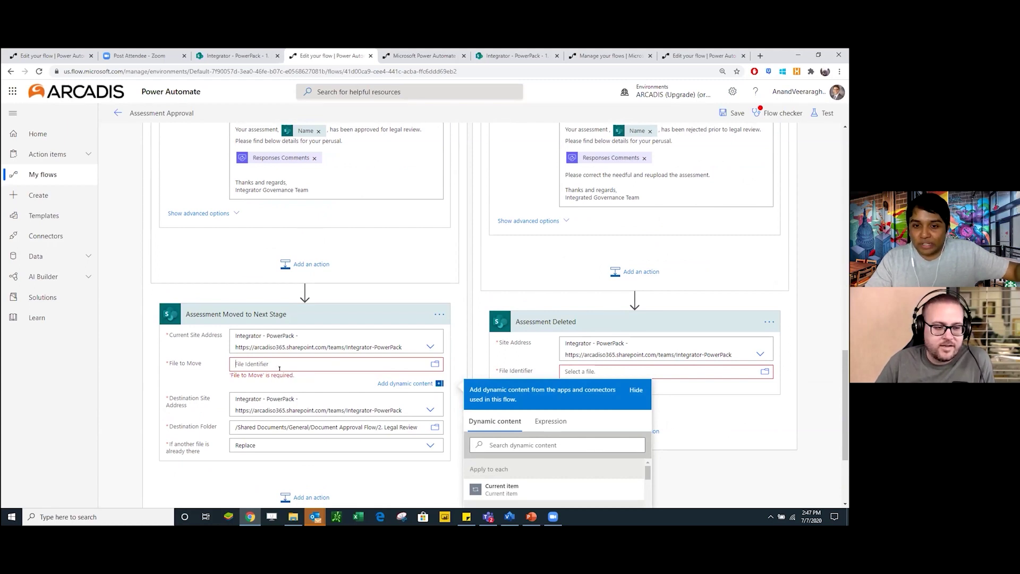
pyautogui.scroll(-2, 280, 368)
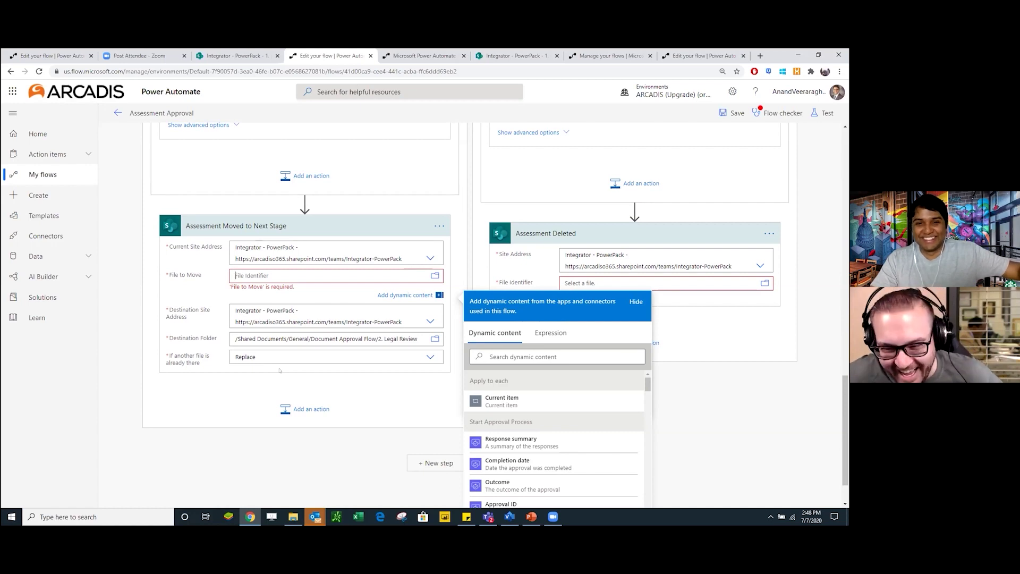
pyautogui.moveTo(293, 513)
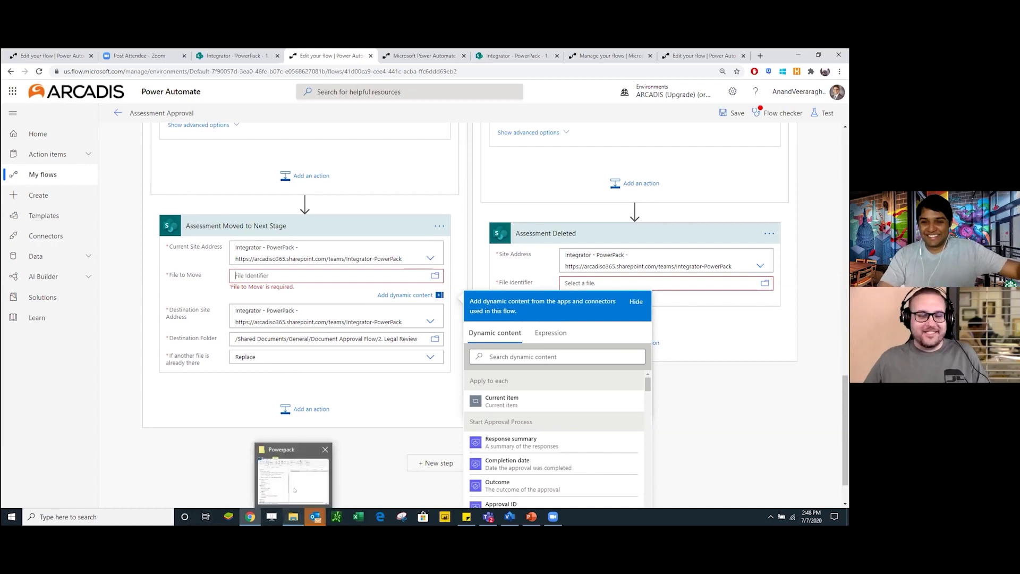